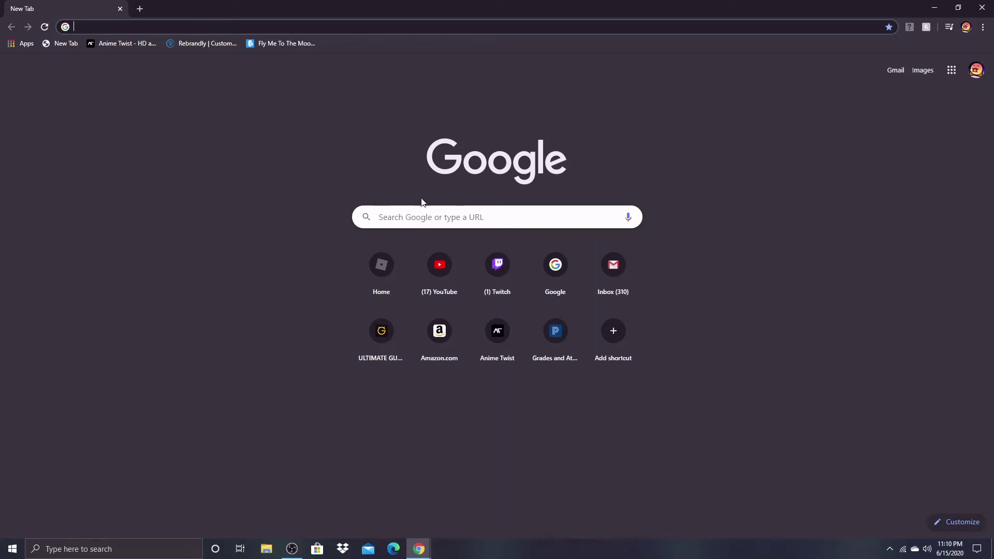
- Search the web for "pixlr", go to the Pixlr.com site and launch the Pixlr E editor
{"action": "left_click", "coordinate": [427, 216]}
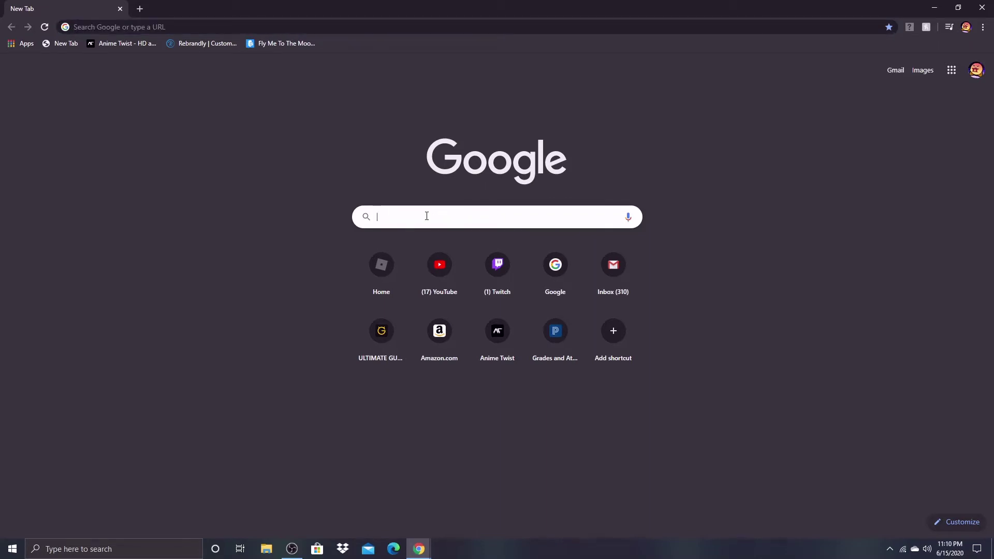
{"action": "type", "text": "pixlr"}
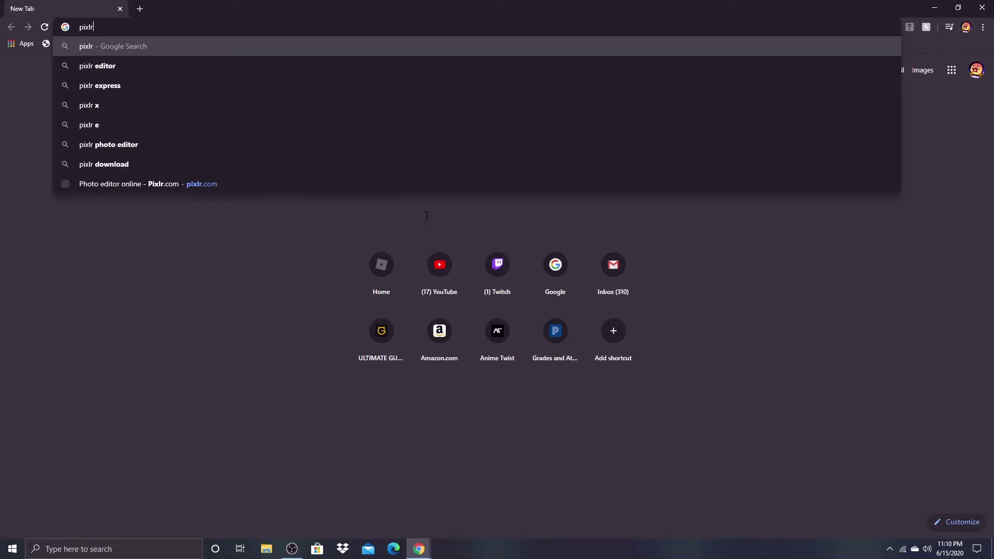
{"action": "key", "text": "Return"}
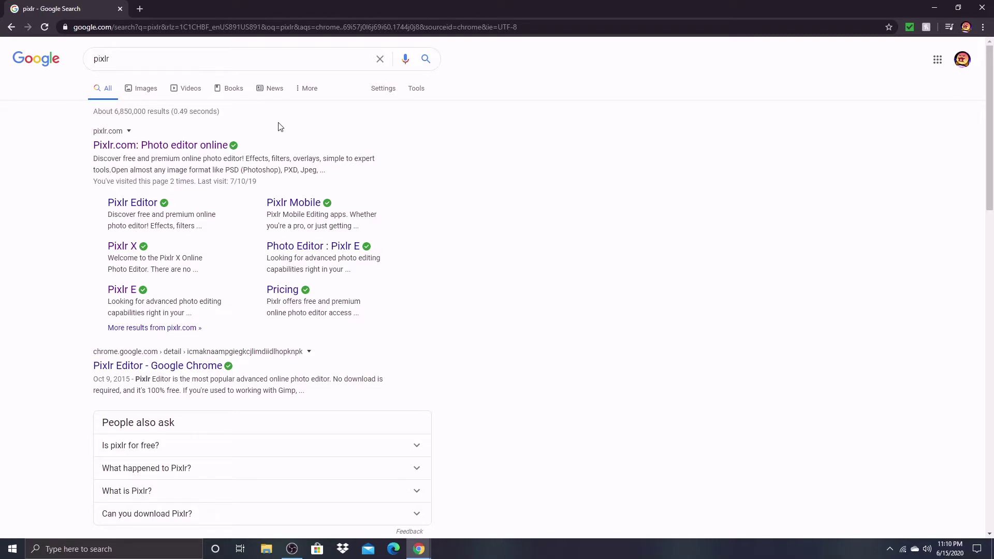
{"action": "left_click", "coordinate": [178, 146]}
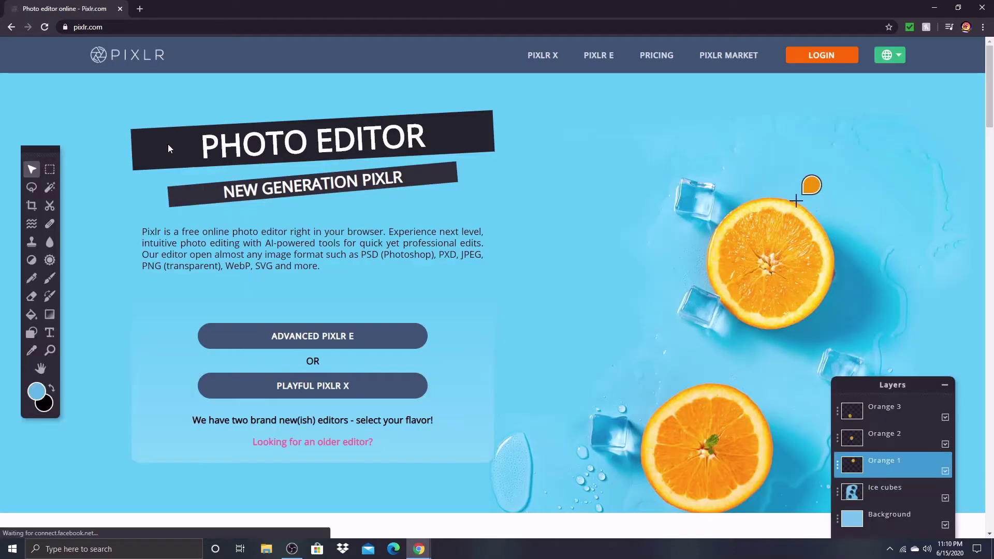
{"action": "left_click", "coordinate": [586, 60]}
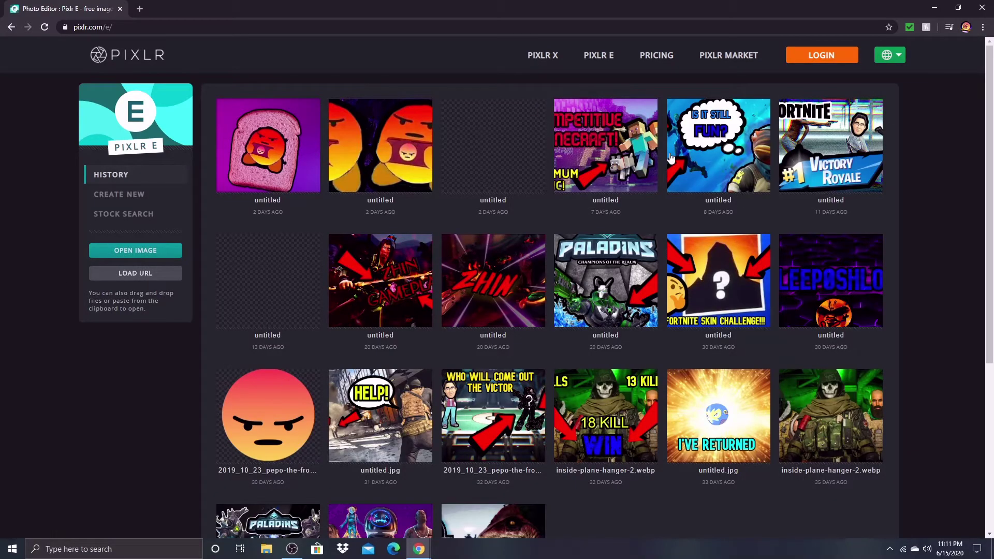
- Create a new blank image using the Web 720p preset, 1280 x 720, with no background
{"action": "scroll", "coordinate": [492, 296], "scroll_direction": "down", "scroll_amount": 1}
{"action": "scroll", "coordinate": [532, 118], "scroll_direction": "up", "scroll_amount": 3}
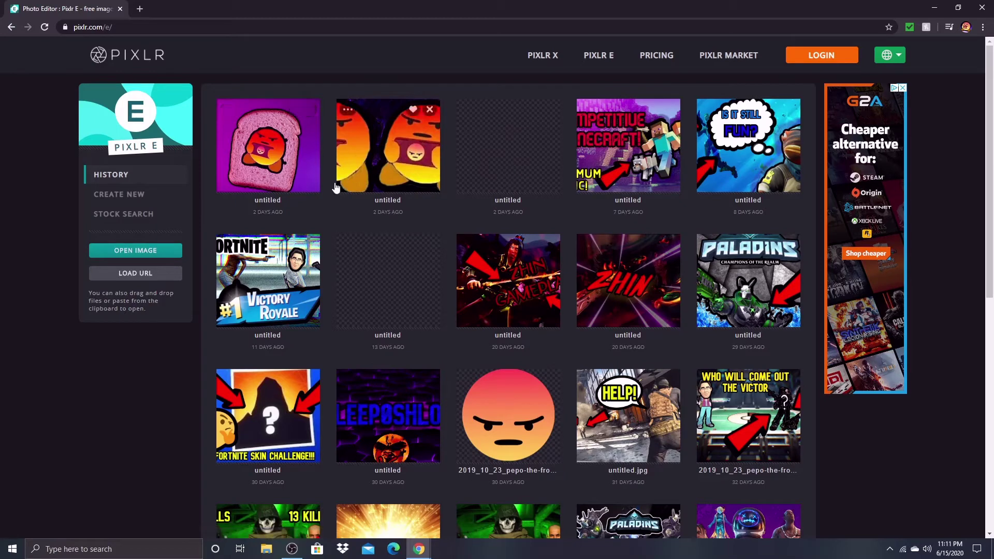
{"action": "left_click", "coordinate": [137, 203]}
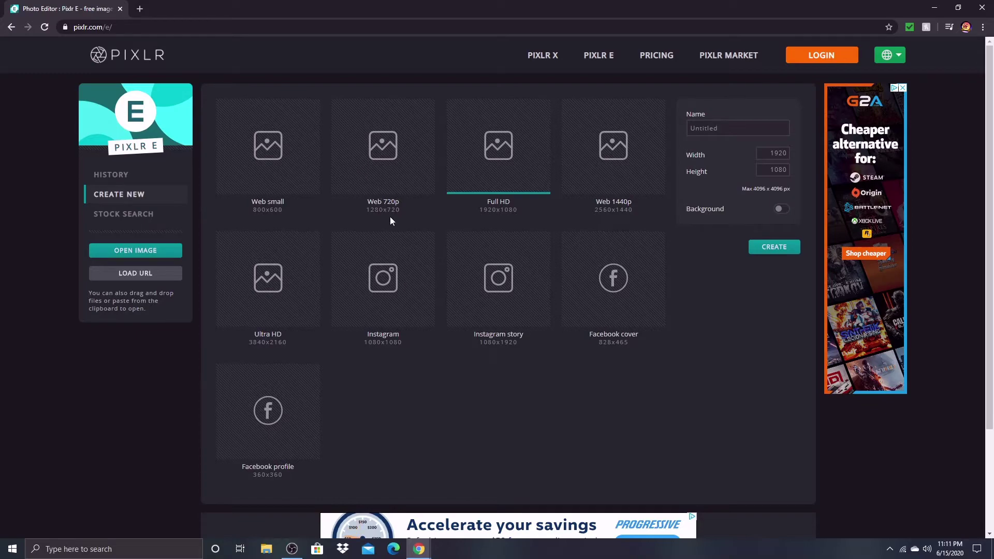
{"action": "left_click", "coordinate": [387, 161]}
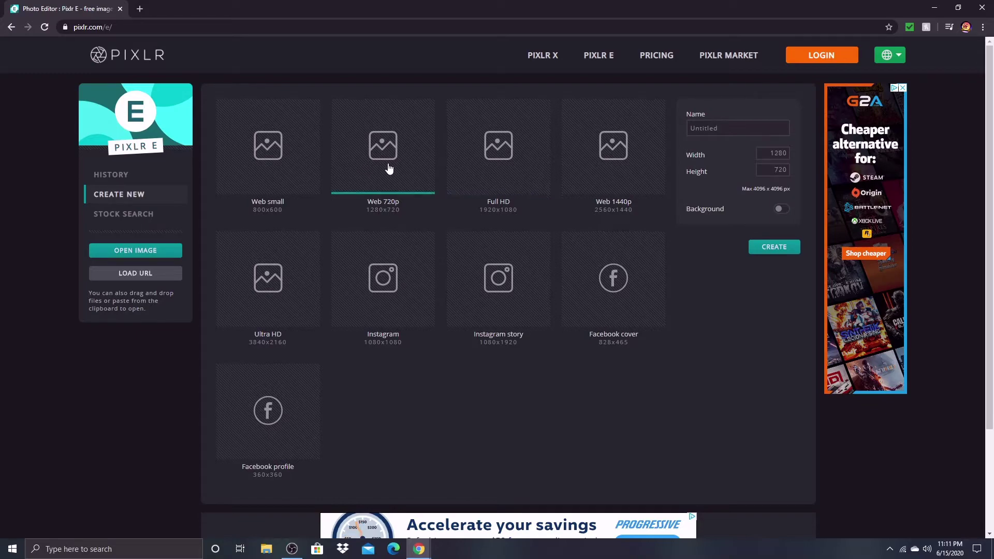
{"action": "left_click", "coordinate": [774, 247]}
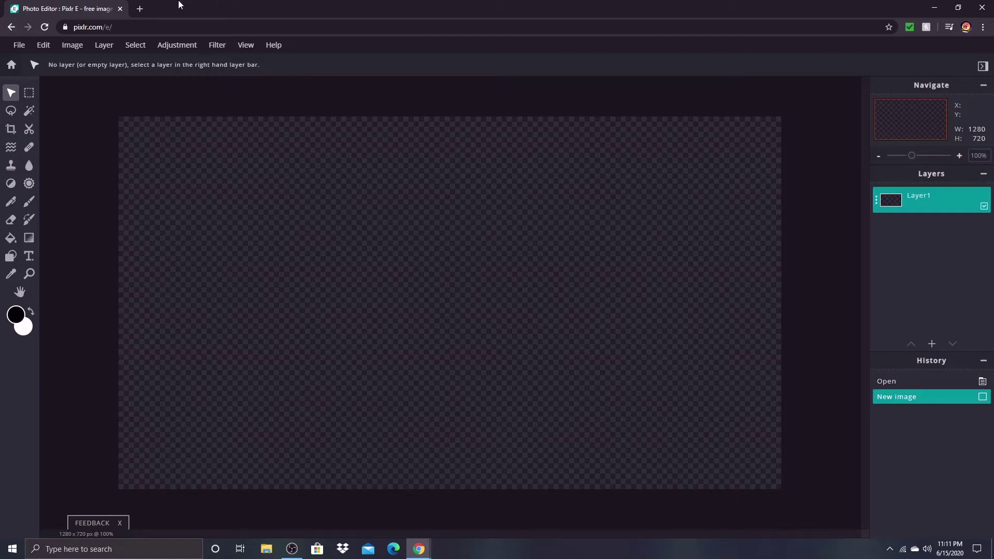
- Open a new browser tab alongside the image editor
{"action": "left_click", "coordinate": [139, 9]}
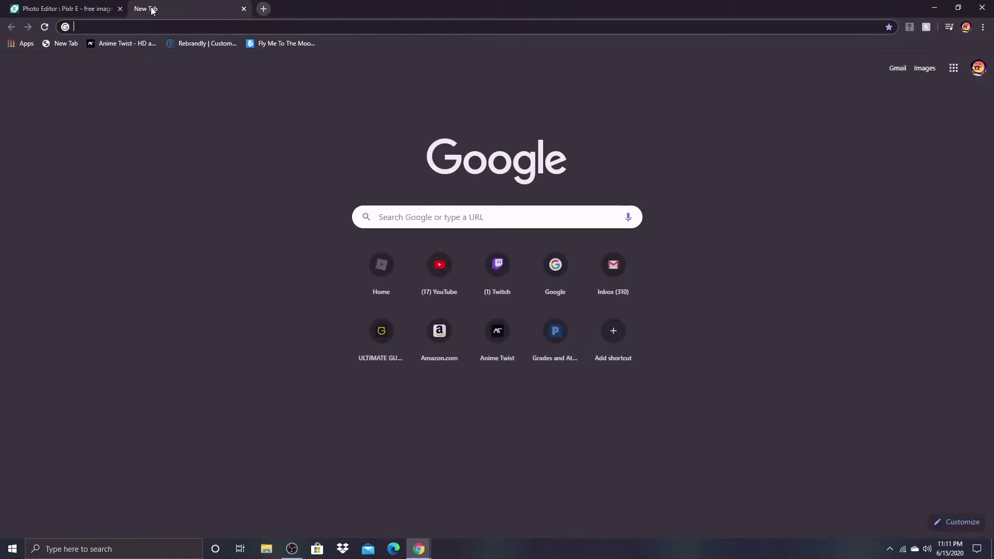
{"action": "left_click", "coordinate": [119, 3]}
{"action": "left_click", "coordinate": [228, 4]}
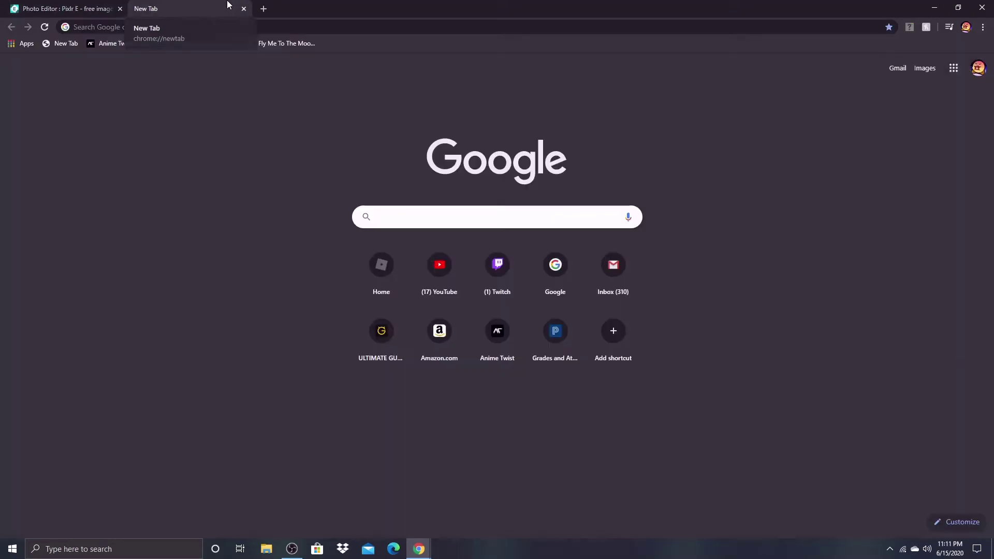
{"action": "left_click", "coordinate": [541, 209]}
{"action": "type", "text": "fort"}
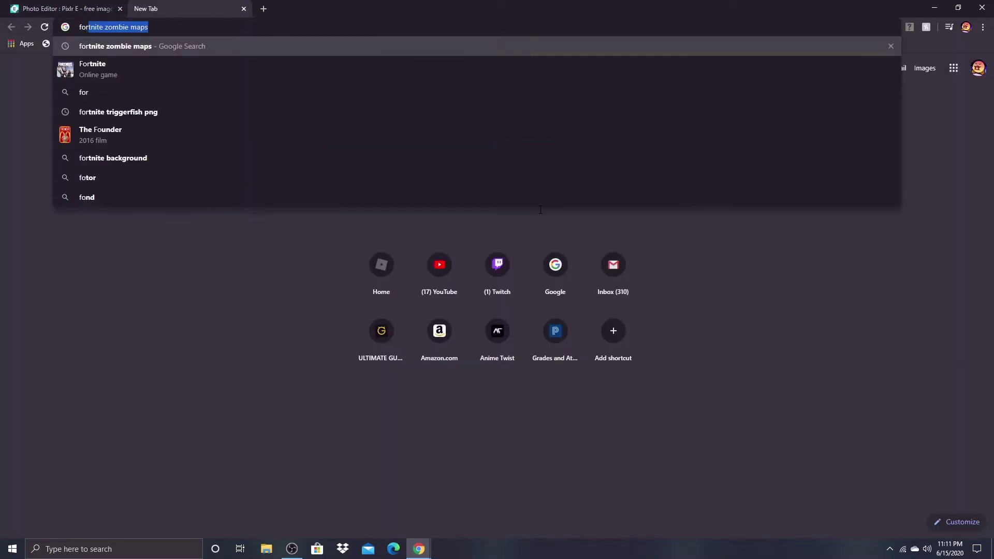
{"action": "type", "text": "nite"}
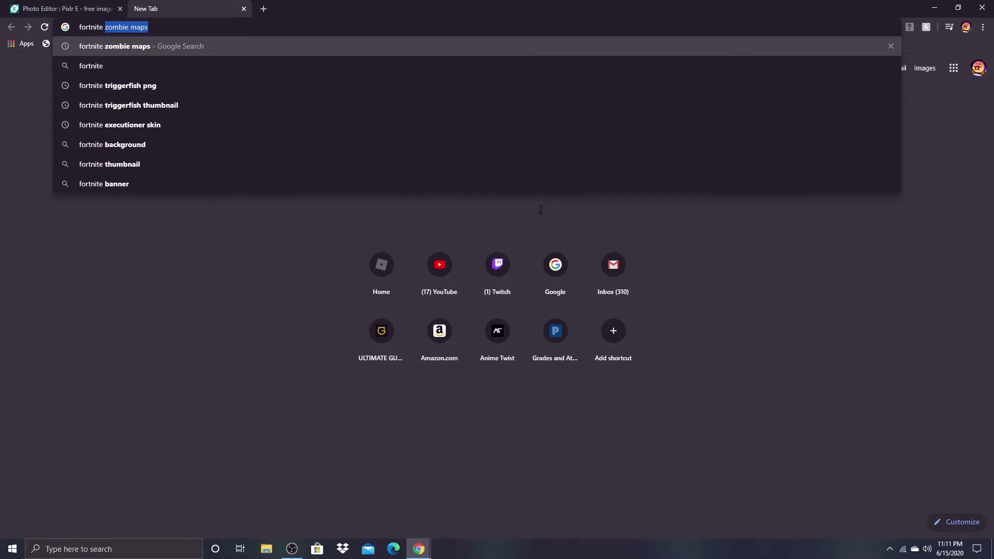
{"action": "key", "text": "BackSpace"}
{"action": "key", "text": "BackSpace"}
{"action": "key", "text": "BackSpace"}
{"action": "key", "text": "BackSpace"}
{"action": "key", "text": "BackSpace"}
{"action": "key", "text": "BackSpace"}
{"action": "key", "text": "BackSpace"}
{"action": "key", "text": "BackSpace"}
{"action": "key", "text": "BackSpace"}
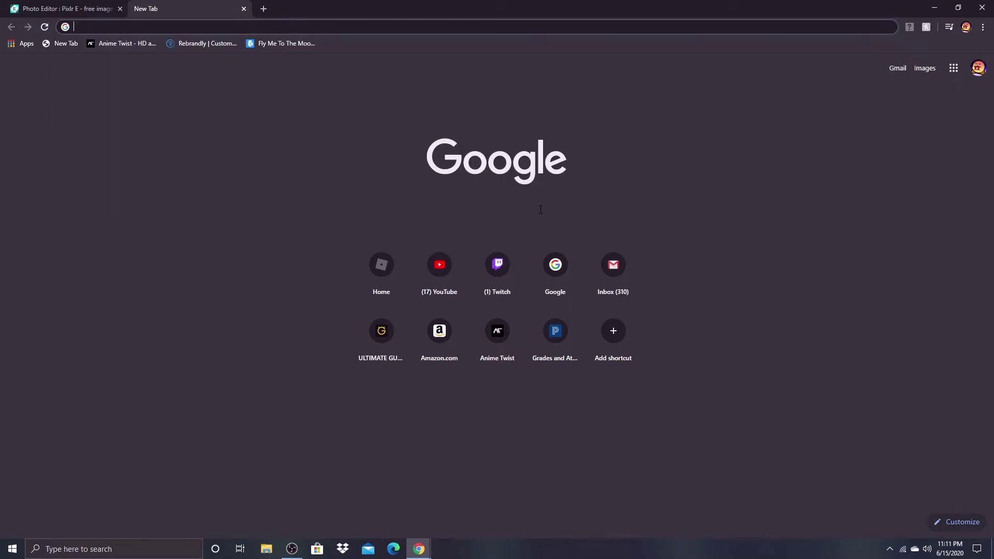
- Search Google Images for "purple background"
{"action": "type", "text": "purple back"}
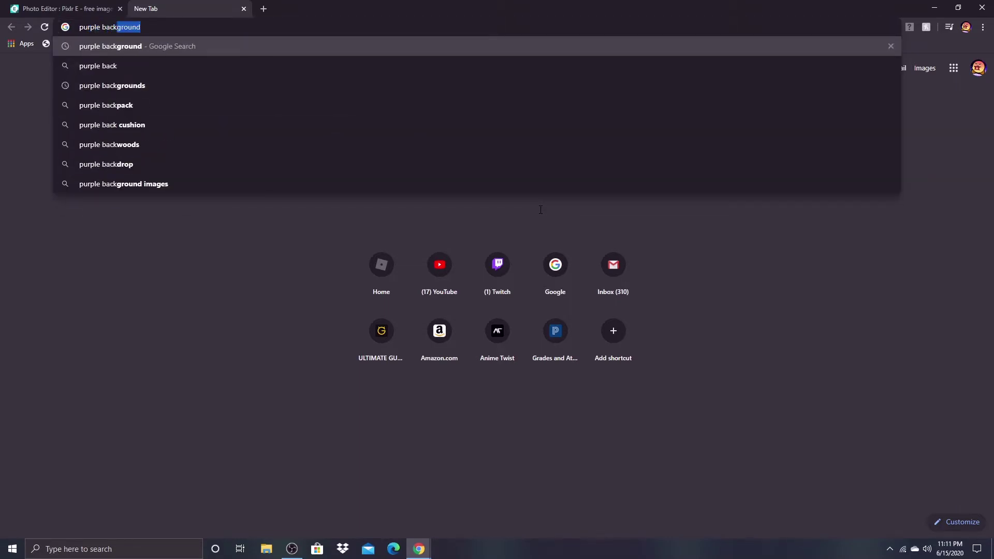
{"action": "key", "text": "Return"}
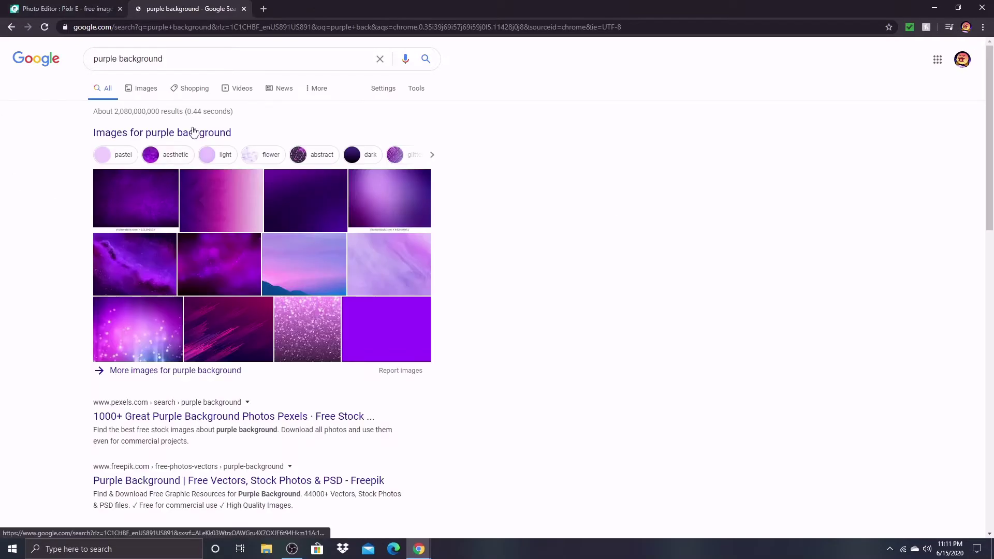
{"action": "left_click", "coordinate": [139, 89]}
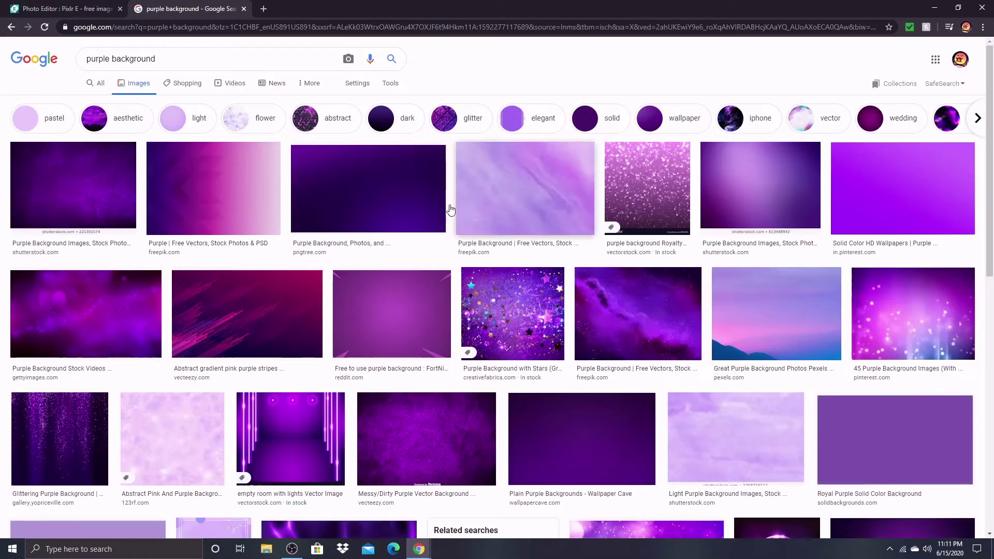
- Compare larger previews of several purple backgrounds in the image results, including the striped, blurred and plain ones
{"action": "left_click", "coordinate": [279, 297]}
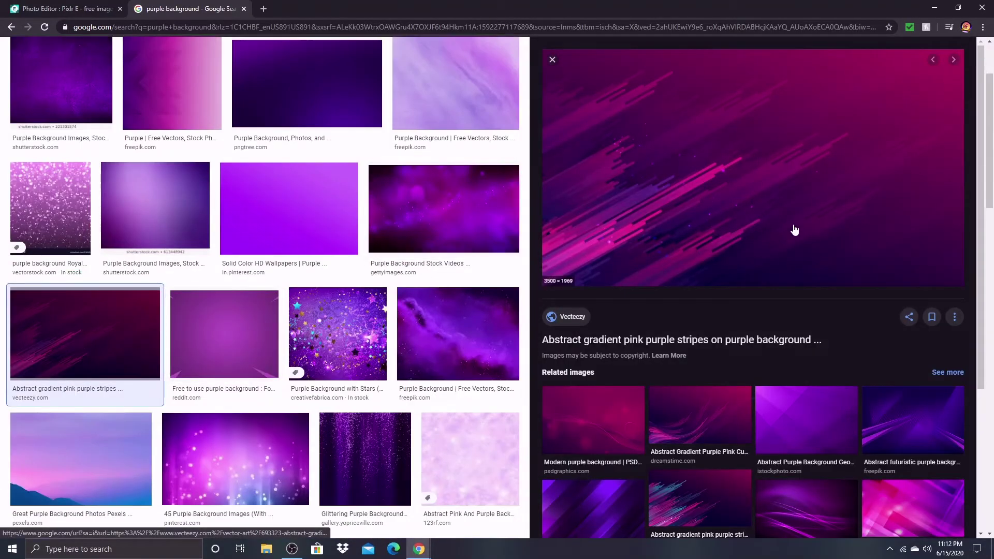
{"action": "left_click", "coordinate": [400, 191]}
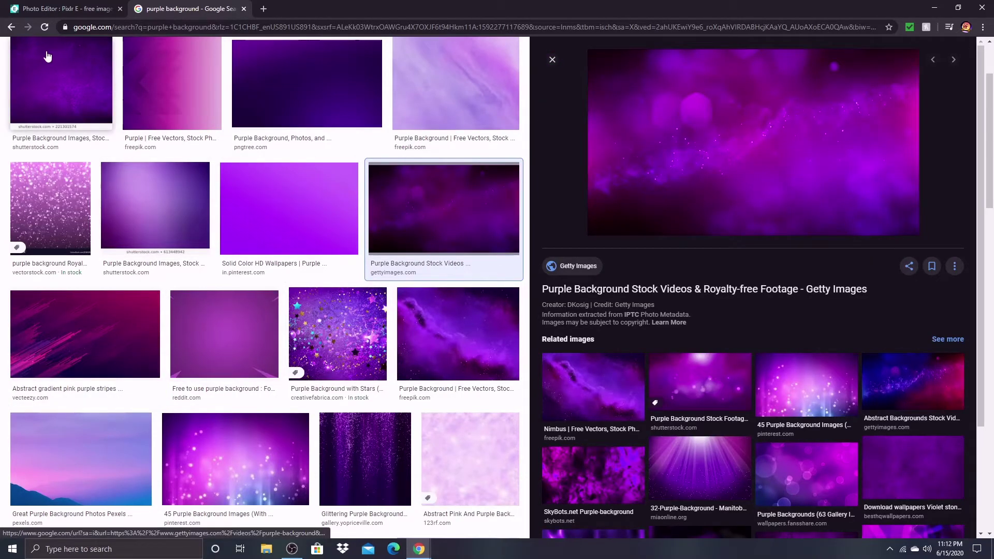
{"action": "left_click", "coordinate": [319, 80]}
{"action": "left_click", "coordinate": [439, 203]}
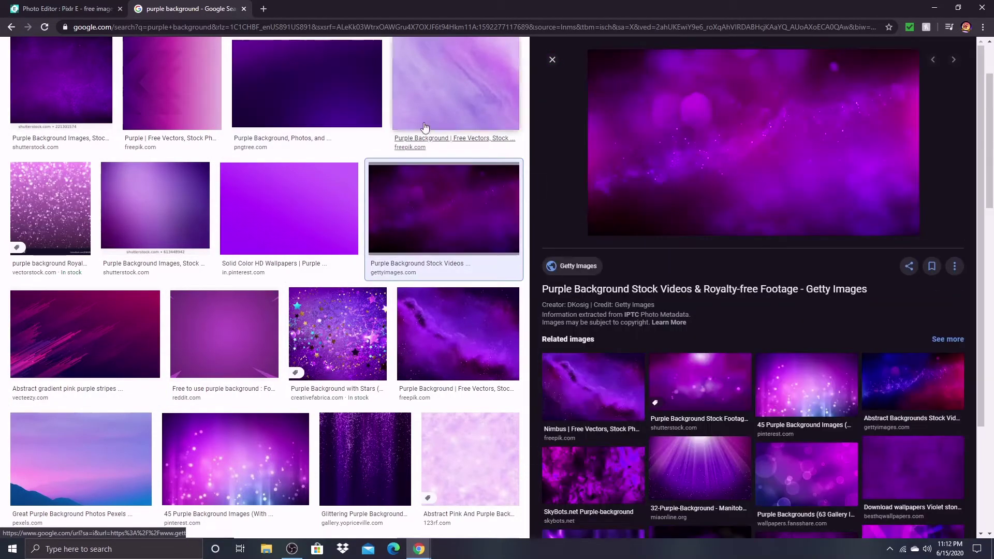
{"action": "left_click", "coordinate": [318, 102]}
{"action": "scroll", "coordinate": [321, 270], "scroll_direction": "down", "scroll_amount": 6}
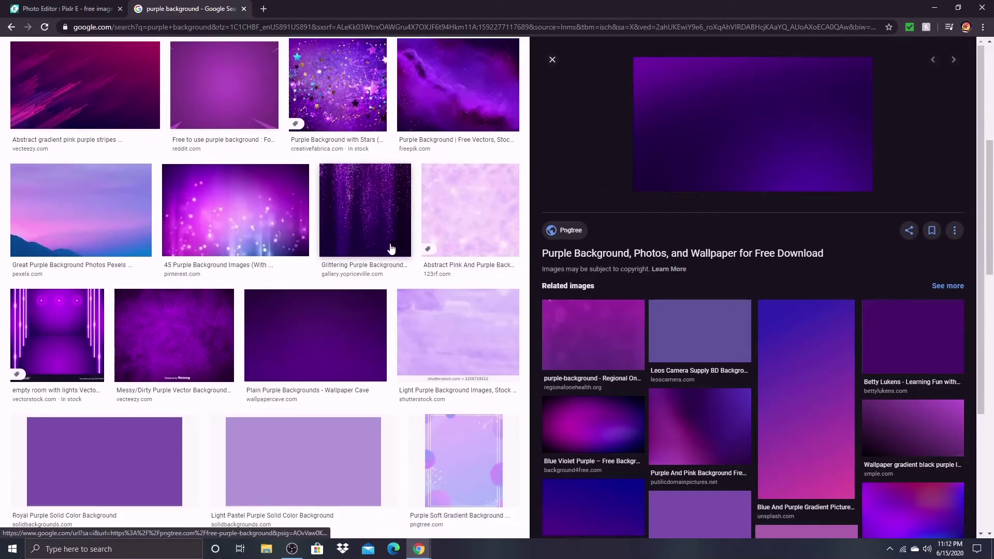
{"action": "left_click", "coordinate": [326, 273]}
{"action": "scroll", "coordinate": [484, 210], "scroll_direction": "up", "scroll_amount": 6}
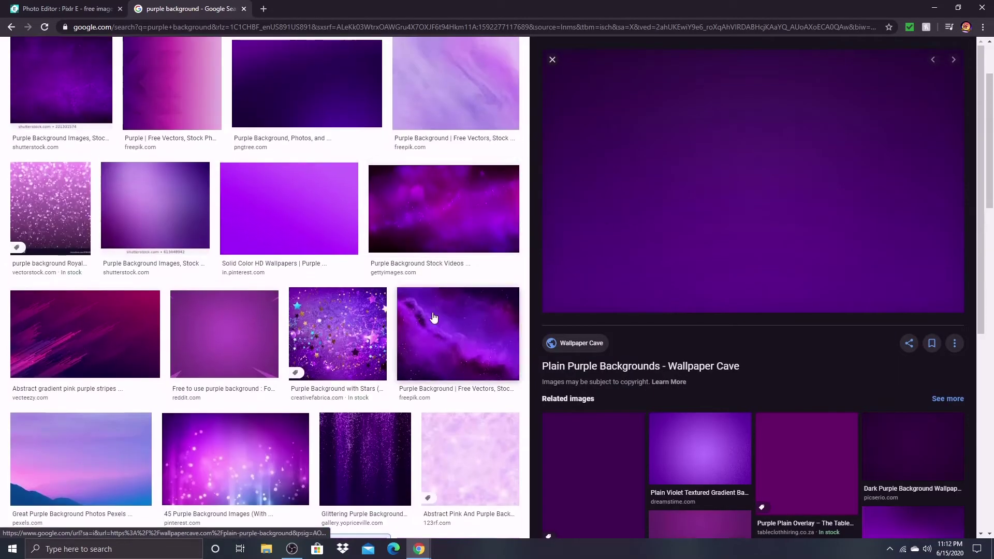
{"action": "left_click", "coordinate": [454, 214]}
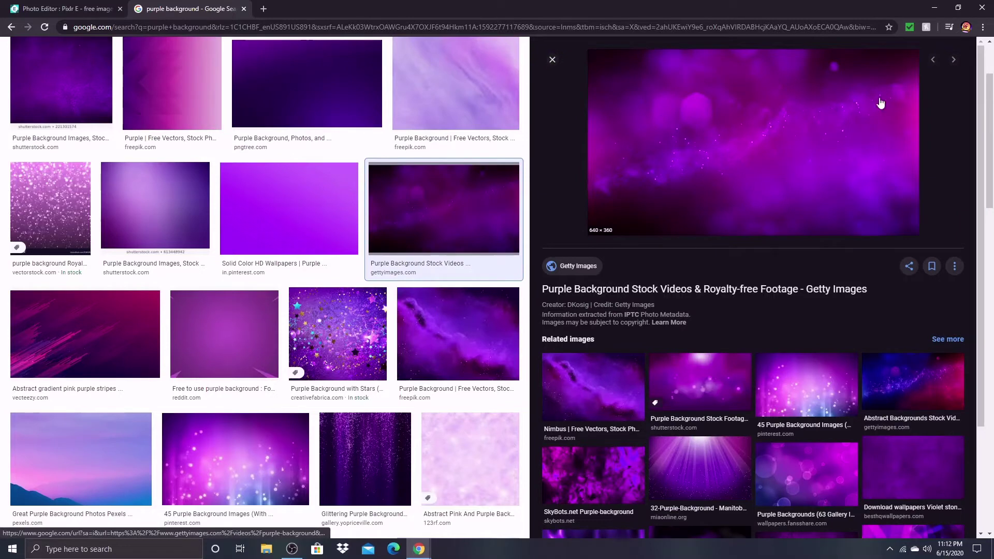
{"action": "right_click", "coordinate": [770, 149]}
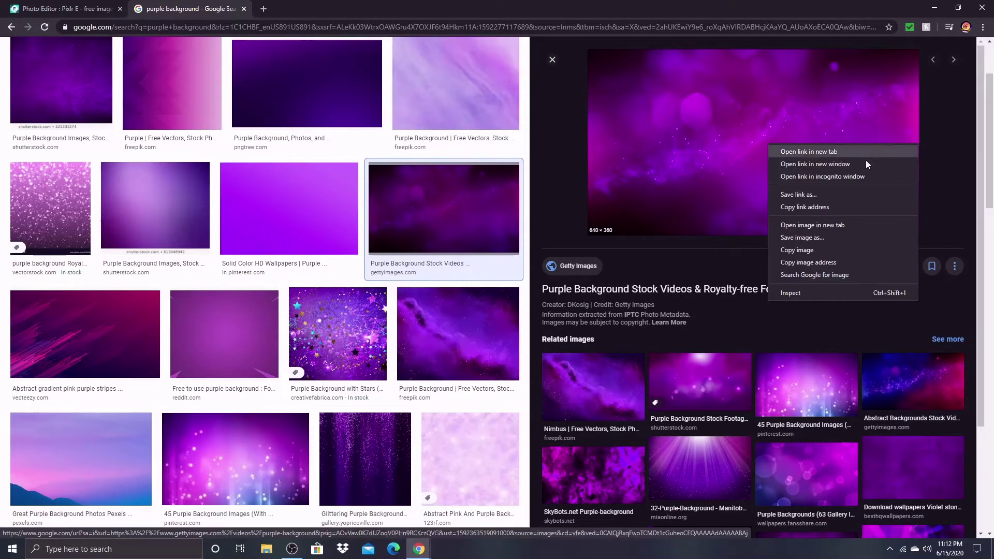
{"action": "left_click", "coordinate": [791, 241]}
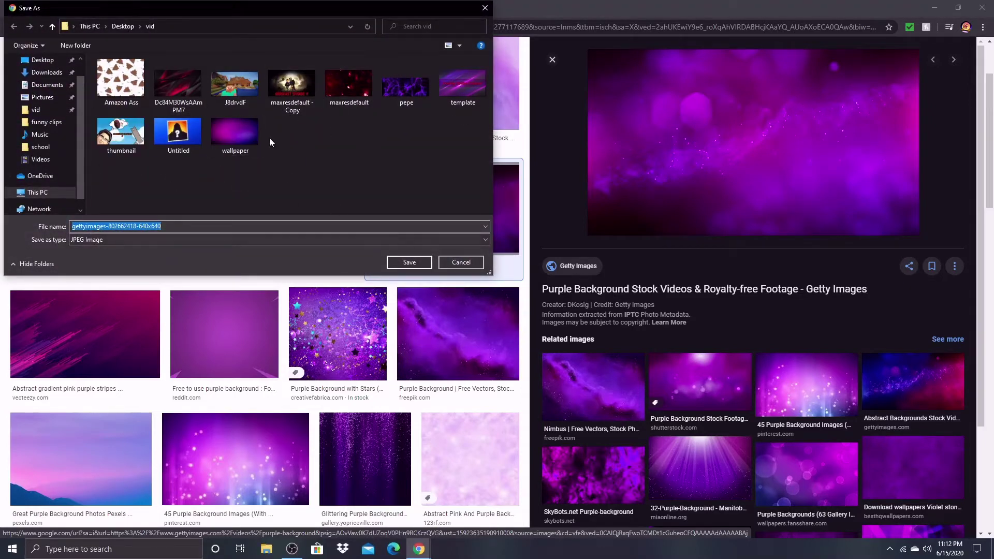
{"action": "left_click", "coordinate": [413, 264]}
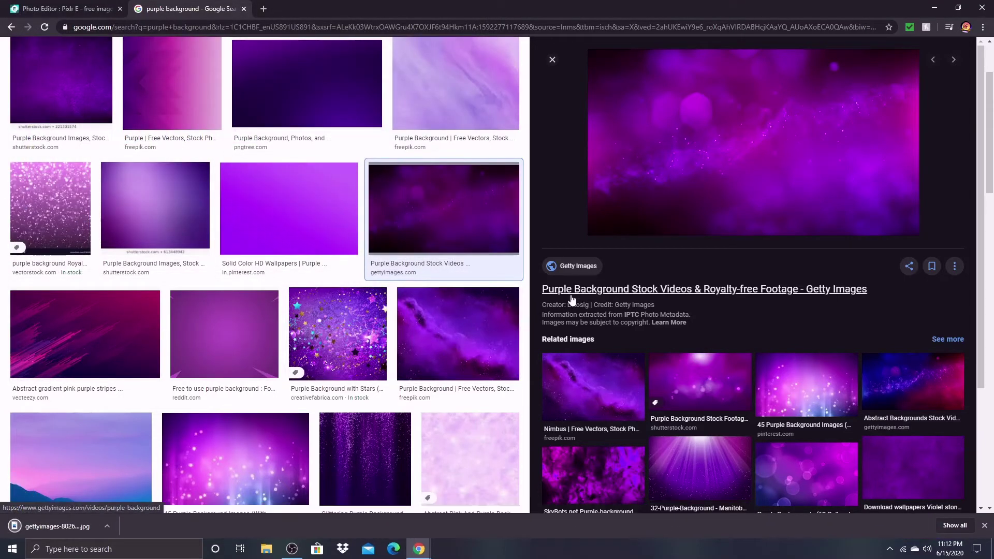
{"action": "left_click", "coordinate": [984, 526]}
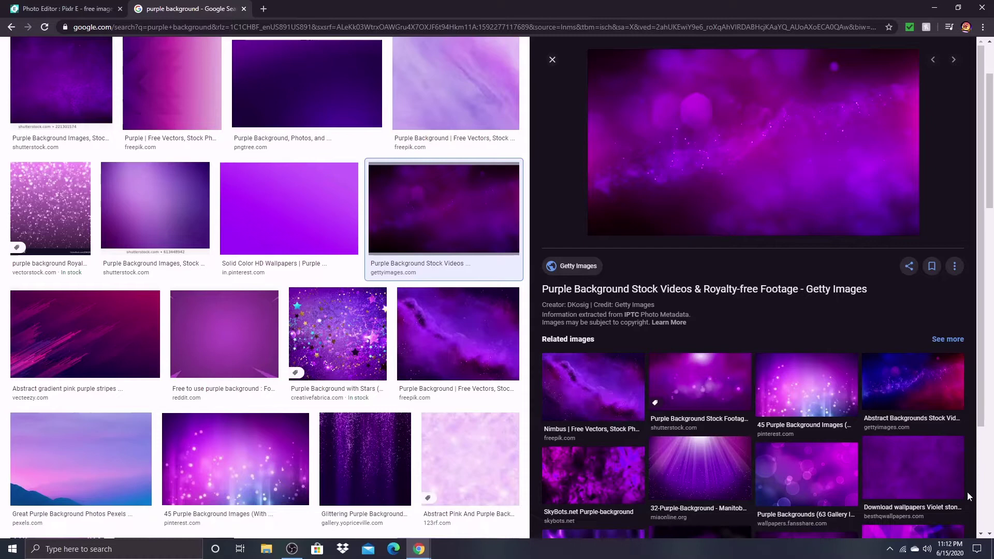
{"action": "left_click", "coordinate": [61, 9]}
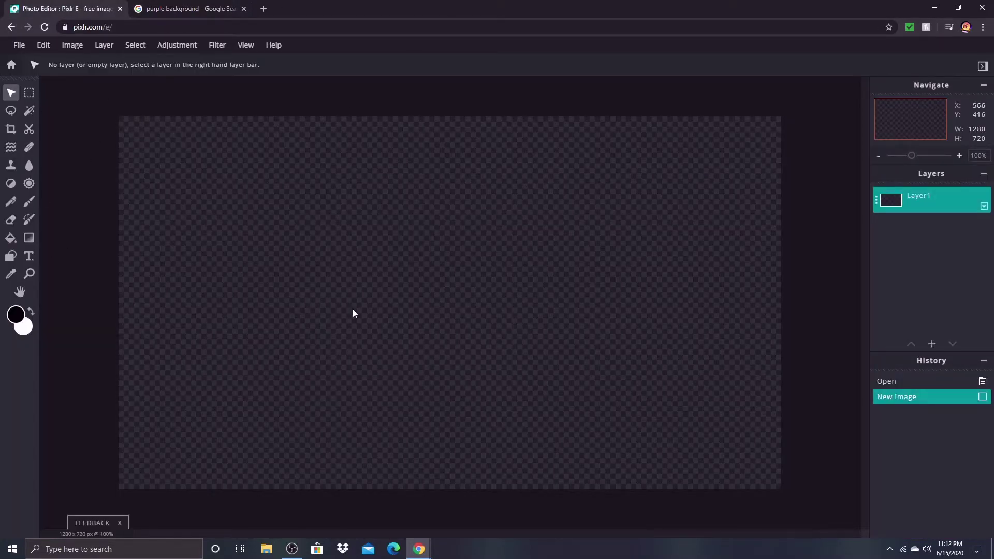
{"action": "left_click", "coordinate": [932, 345]}
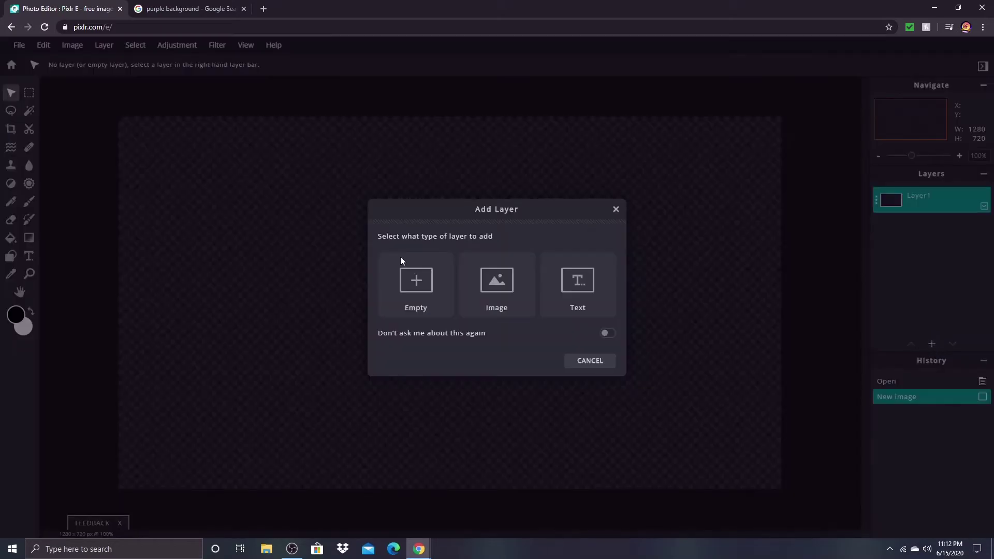
{"action": "left_click", "coordinate": [510, 278]}
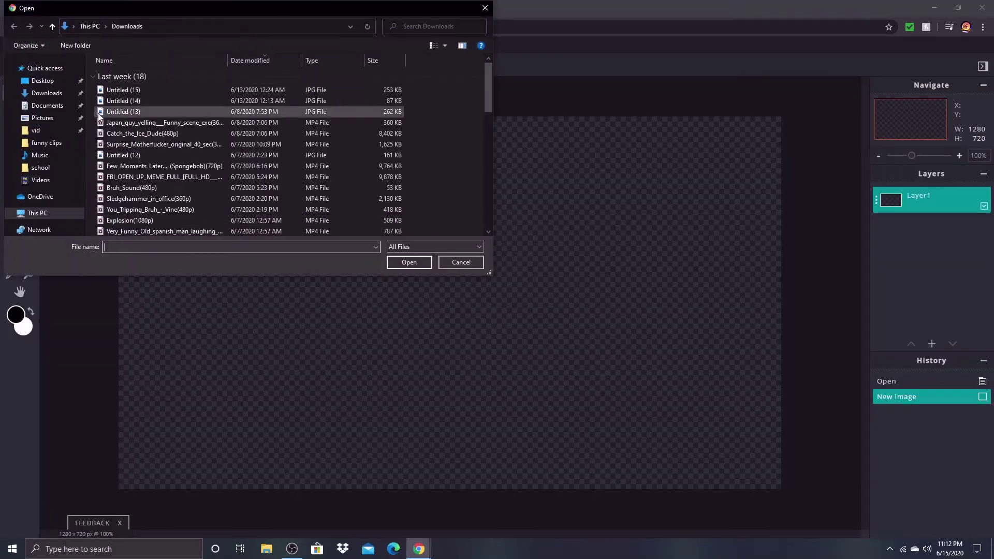
{"action": "left_click", "coordinate": [36, 130]}
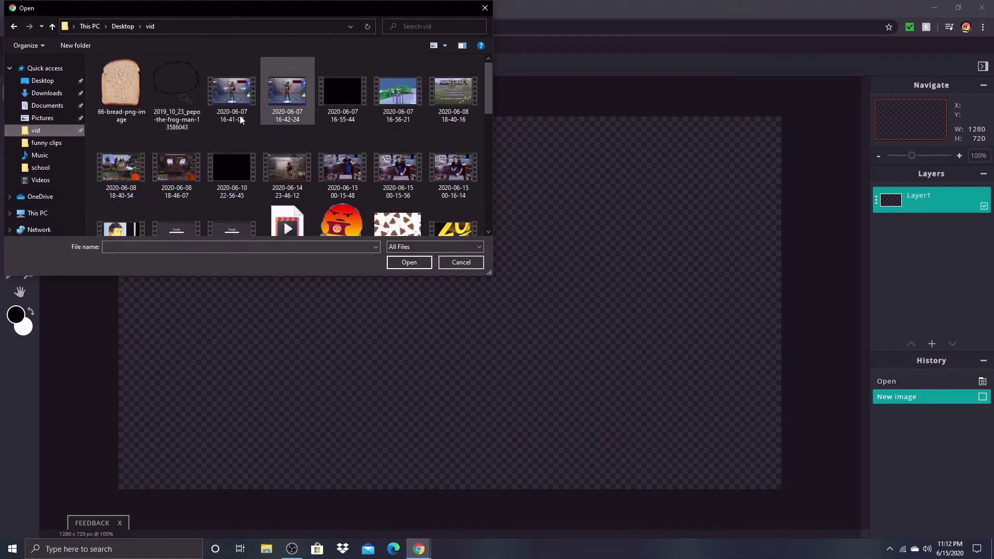
{"action": "scroll", "coordinate": [241, 119], "scroll_direction": "down", "scroll_amount": 6}
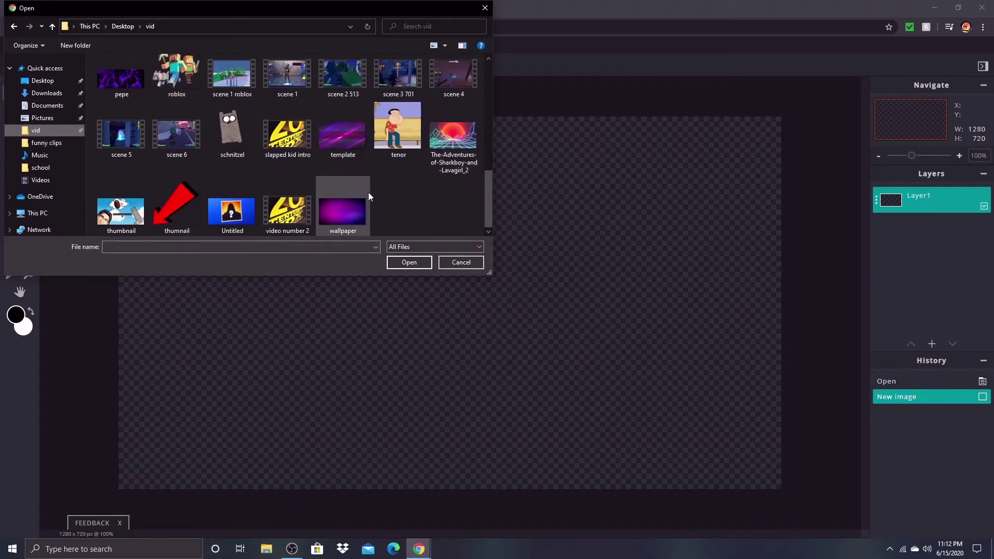
{"action": "scroll", "coordinate": [465, 149], "scroll_direction": "up", "scroll_amount": 4}
{"action": "left_click", "coordinate": [462, 202]}
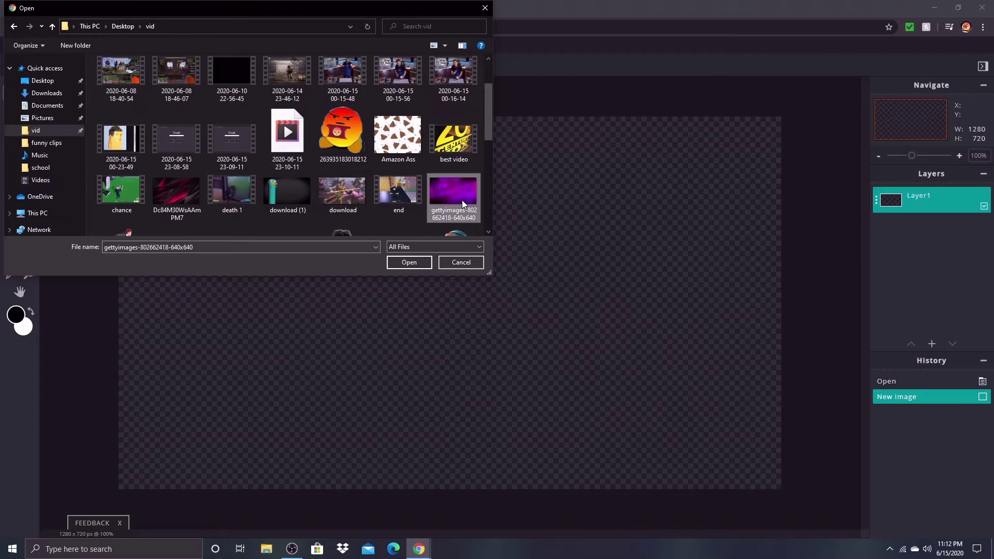
{"action": "left_click", "coordinate": [409, 262]}
- Reposition and enlarge the purple background image proportionally until it fills the whole 1280 x 720 canvas
{"action": "mouse_move", "coordinate": [470, 285]}
{"action": "left_mouse_down"}
{"action": "mouse_move", "coordinate": [490, 291]}
{"action": "mouse_move", "coordinate": [478, 267]}
{"action": "mouse_move", "coordinate": [475, 287]}
{"action": "left_mouse_up"}
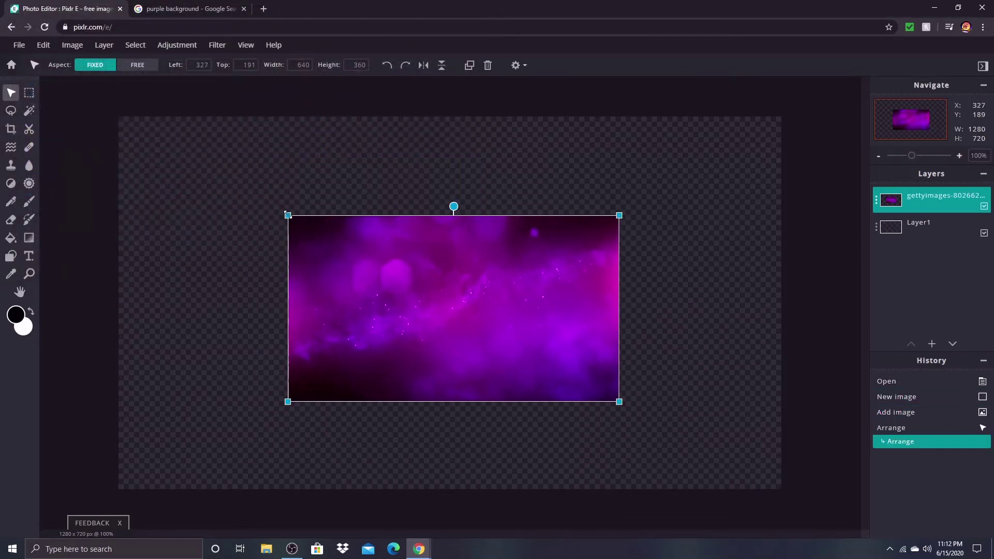
{"action": "left_click_drag", "start_coordinate": [287, 213], "coordinate": [129, 124]}
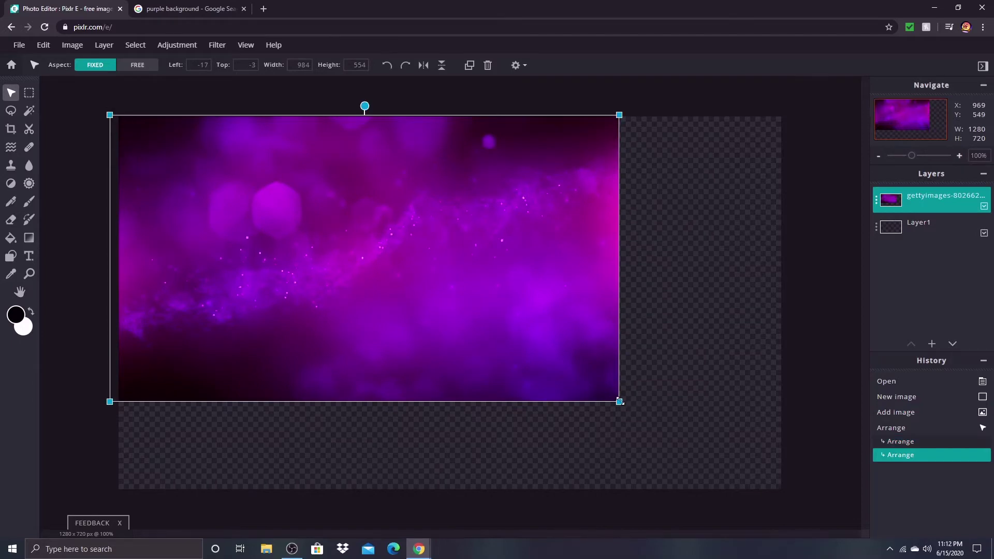
{"action": "left_click_drag", "start_coordinate": [620, 401], "coordinate": [781, 489]}
{"action": "left_click", "coordinate": [137, 259]}
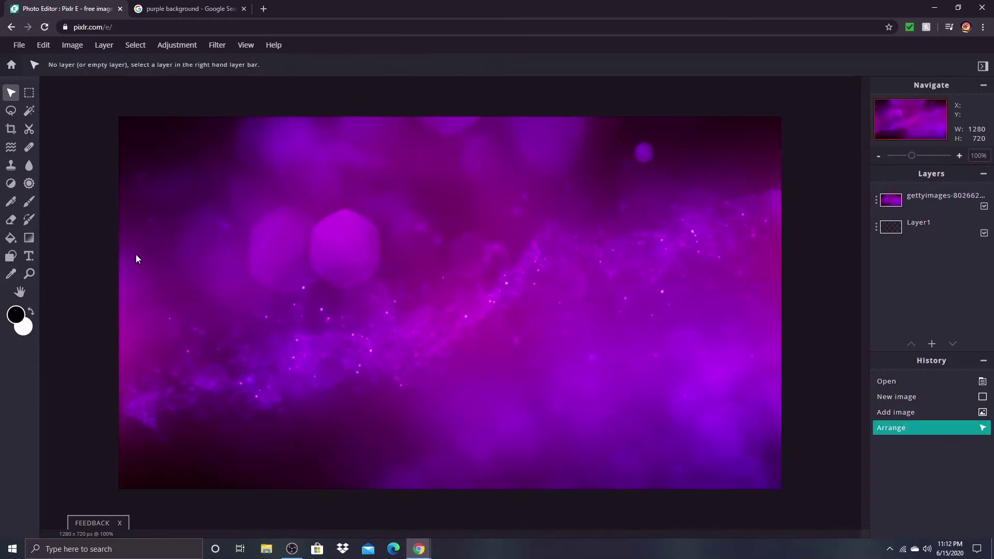
- Switch to the Google Images results and search for "fishstick skin png"
{"action": "left_click", "coordinate": [179, 6]}
{"action": "scroll", "coordinate": [250, 52], "scroll_direction": "up", "scroll_amount": 3}
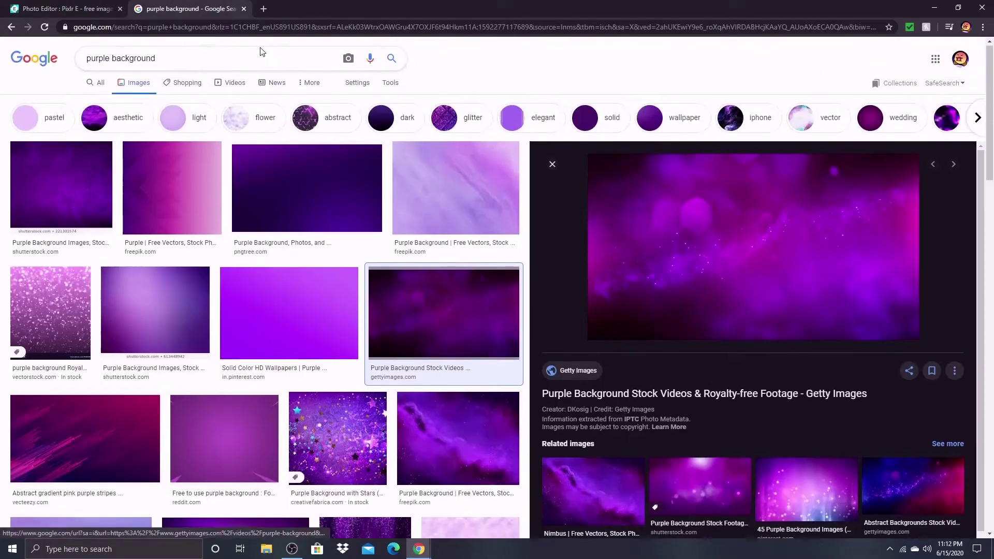
{"action": "triple_click", "coordinate": [247, 60]}
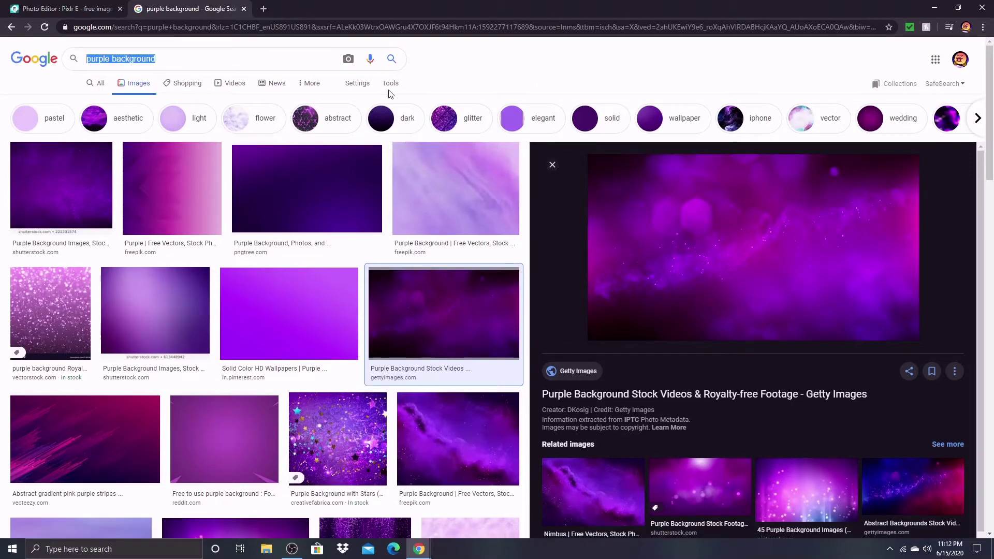
{"action": "key", "text": "BackSpace"}
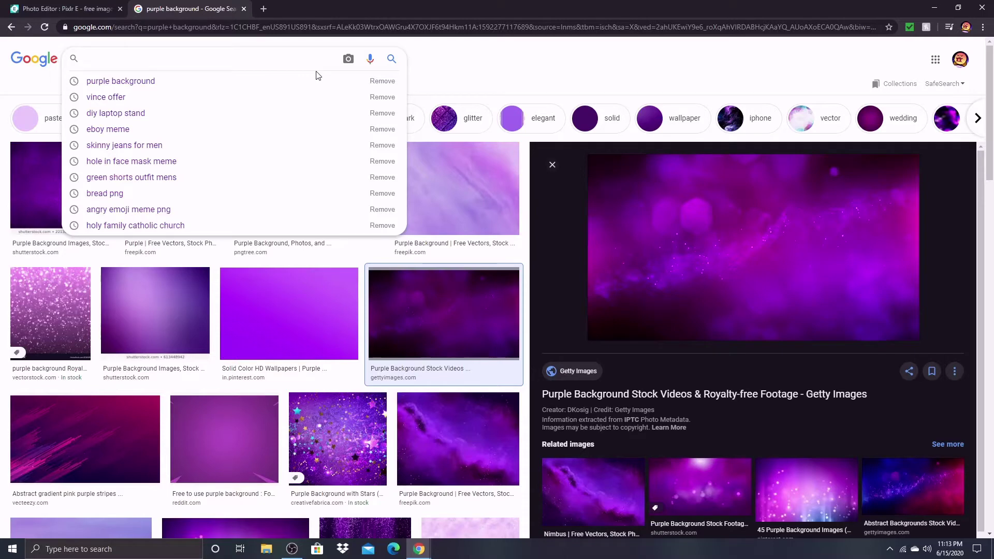
{"action": "type", "text": "fishstick"}
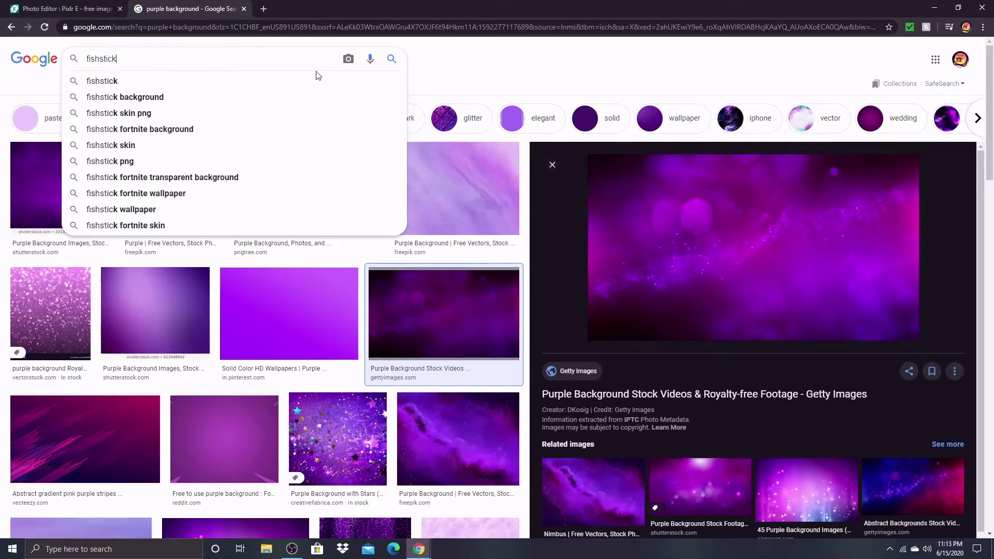
{"action": "key", "text": "Down"}
{"action": "key", "text": "Down"}
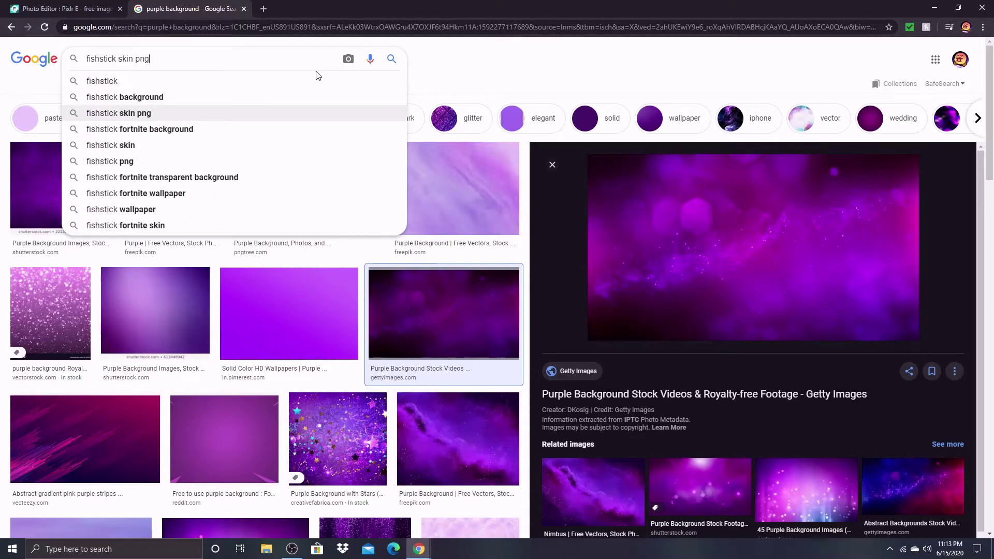
{"action": "key", "text": "Return"}
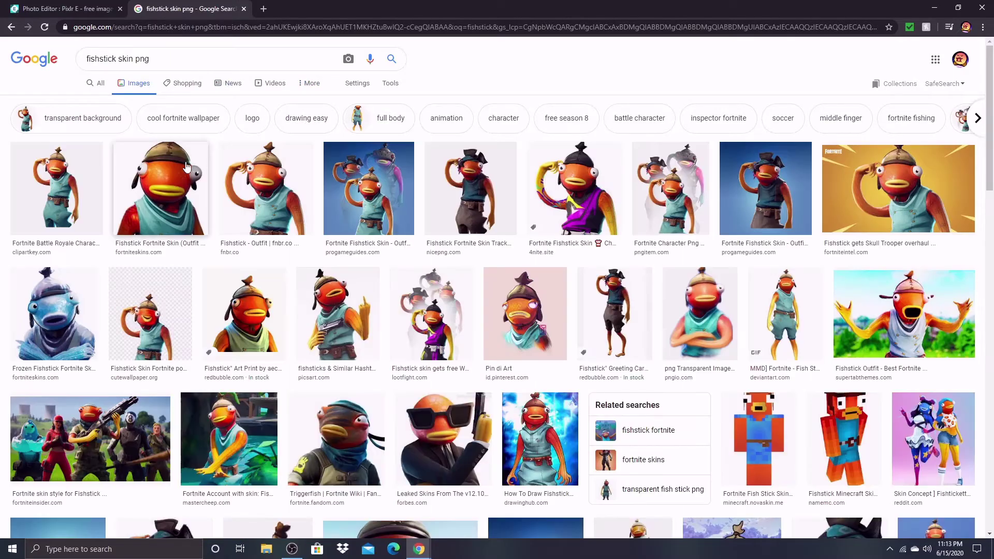
- Save the transparent fnbr.co Fishstick outfit image as paladins-logo-png-4 in the Desktop vid folder, replacing the existing file
{"action": "left_click", "coordinate": [294, 190]}
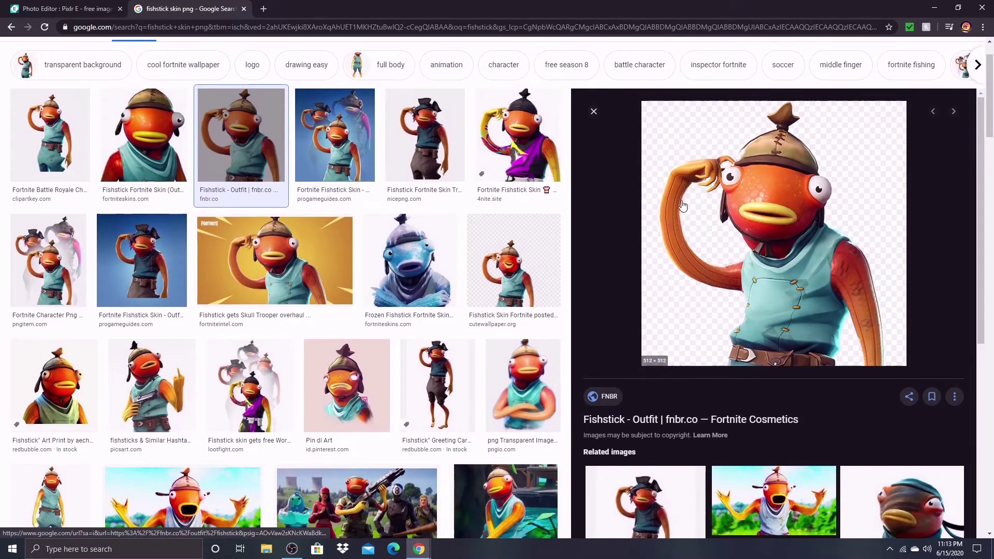
{"action": "right_click", "coordinate": [776, 192]}
{"action": "left_click", "coordinate": [802, 286]}
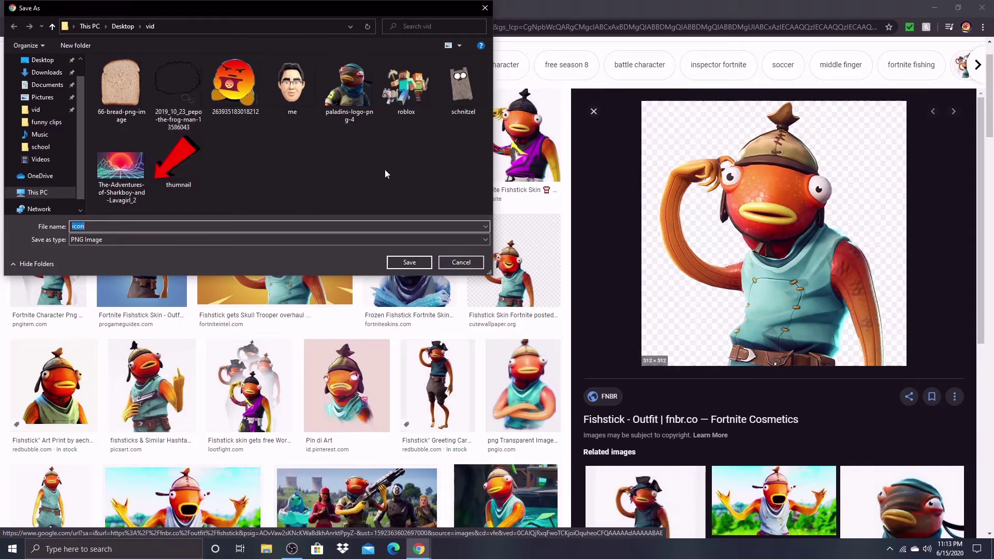
{"action": "left_click", "coordinate": [330, 59]}
{"action": "left_click", "coordinate": [417, 265]}
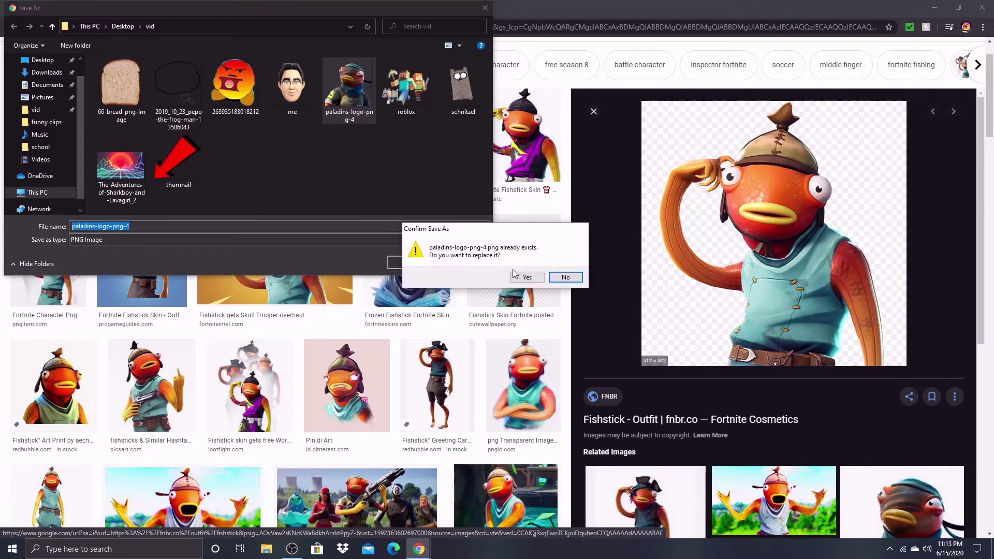
{"action": "left_click", "coordinate": [534, 278]}
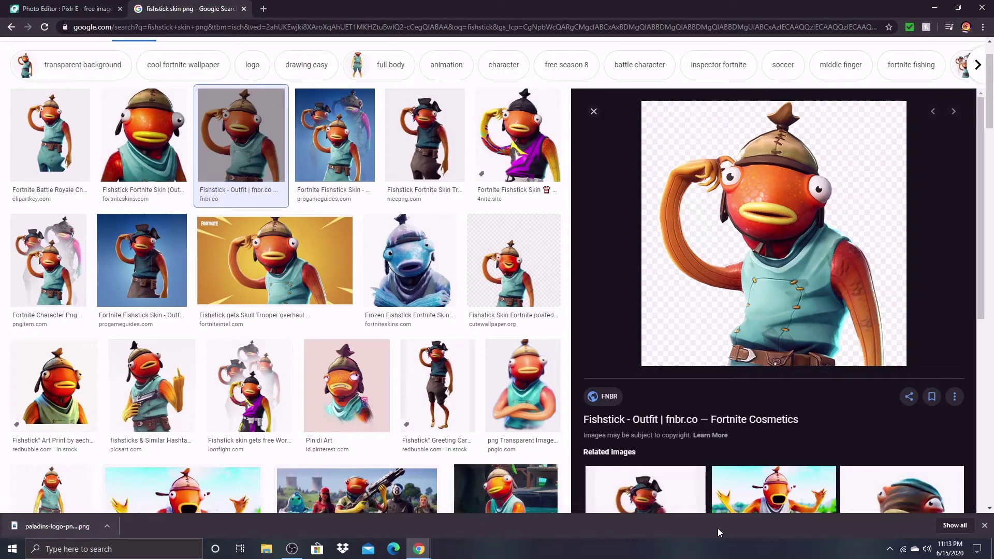
{"action": "left_click", "coordinate": [985, 525]}
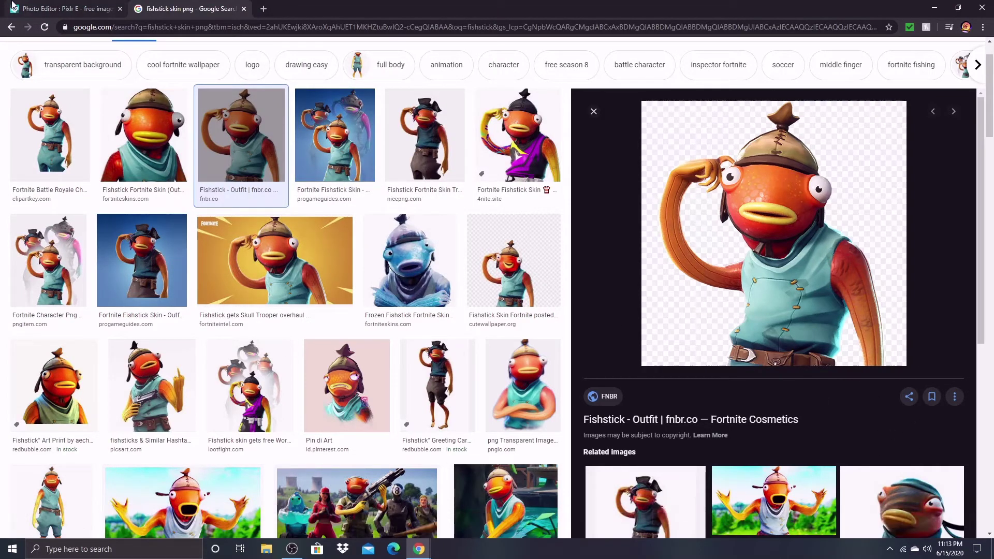
- Switch back to Pixlr E and delete the empty Layer1
{"action": "left_click", "coordinate": [12, 7]}
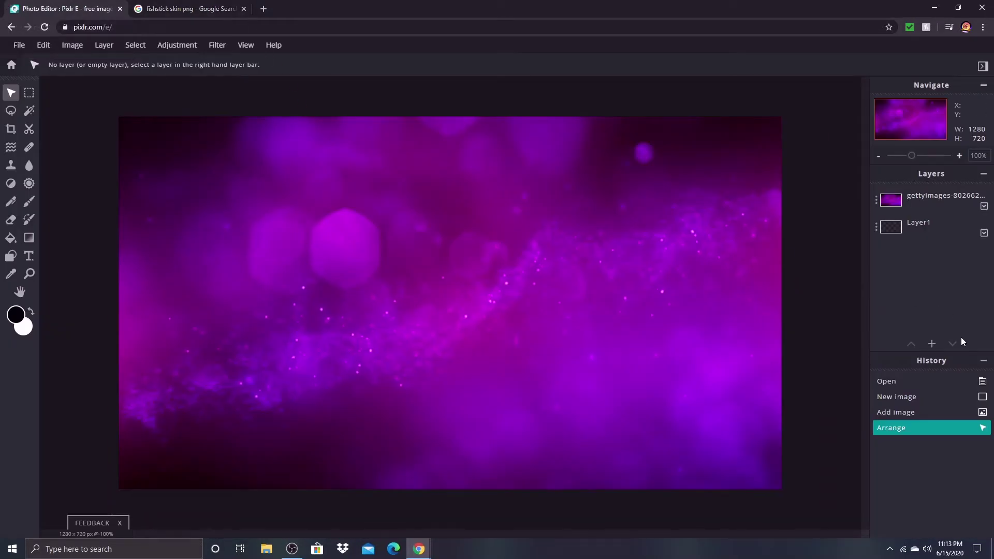
{"action": "double_click", "coordinate": [941, 228]}
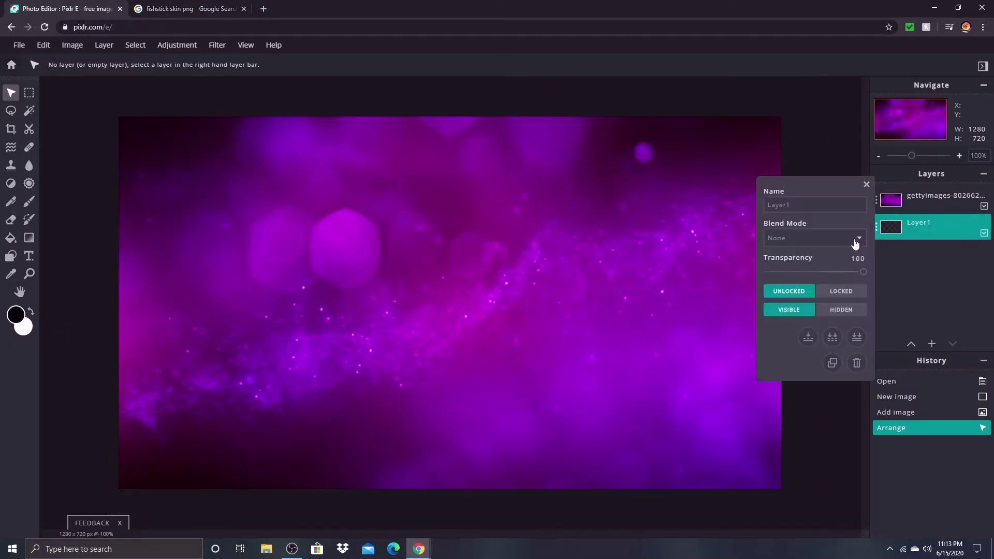
{"action": "left_click", "coordinate": [856, 364]}
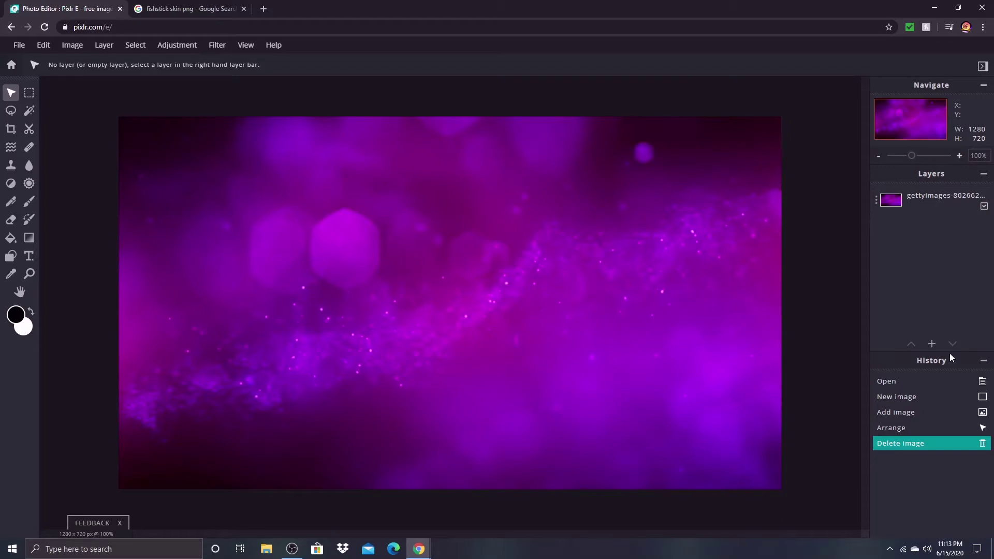
- Add paladins-logo-png-4 from the vid folder as a new image layer and dismiss the advertisement
{"action": "left_click", "coordinate": [932, 344]}
{"action": "left_click", "coordinate": [480, 289]}
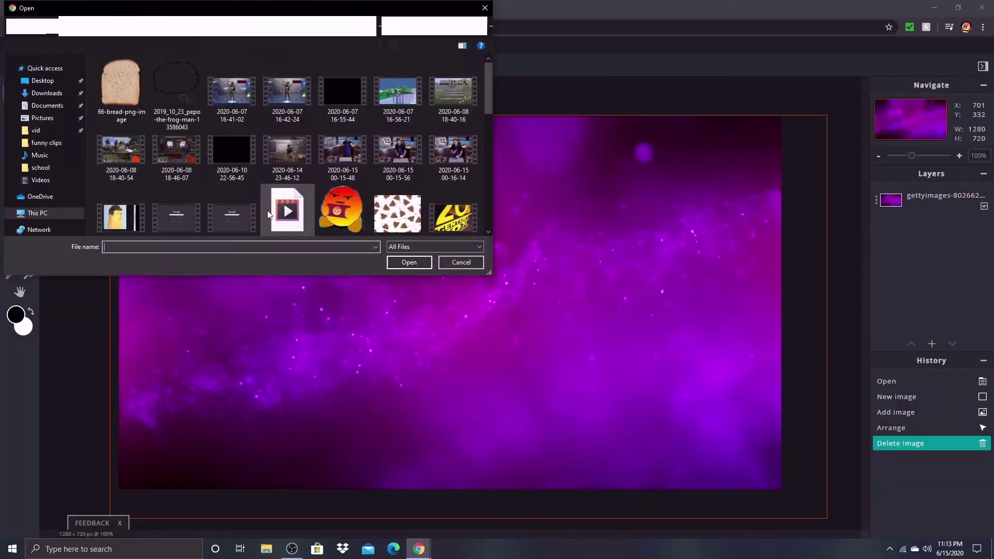
{"action": "scroll", "coordinate": [290, 166], "scroll_direction": "down", "scroll_amount": 5}
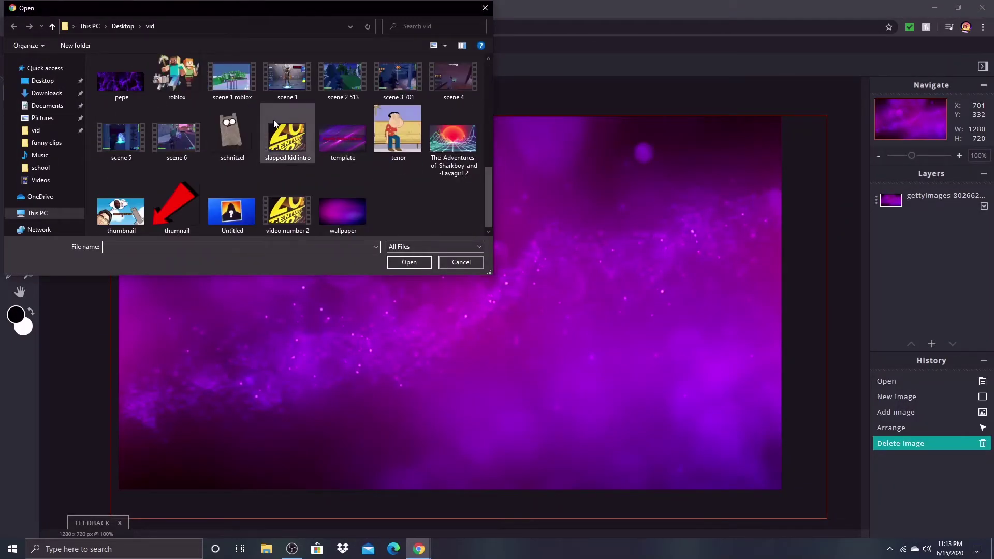
{"action": "scroll", "coordinate": [362, 146], "scroll_direction": "up", "scroll_amount": 2}
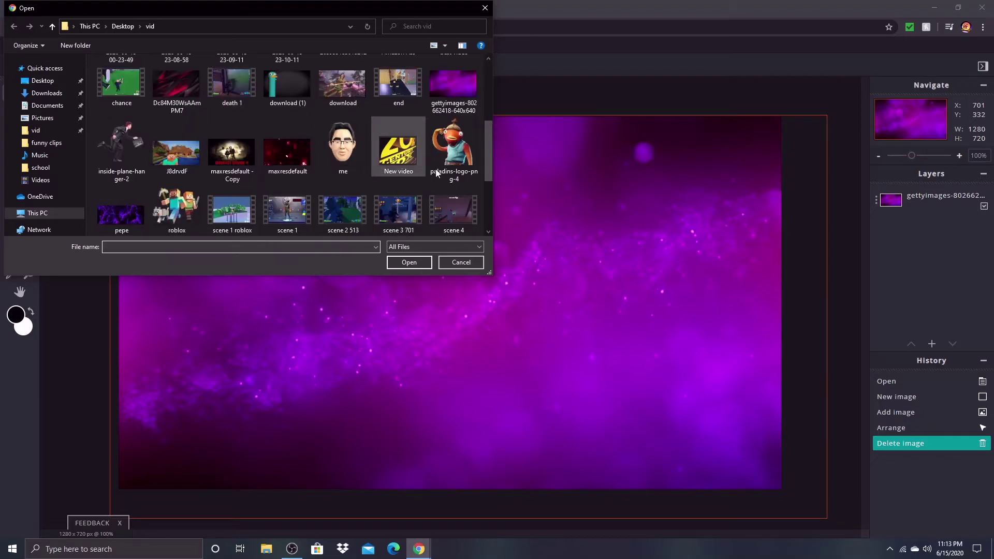
{"action": "scroll", "coordinate": [436, 174], "scroll_direction": "up", "scroll_amount": 3}
{"action": "scroll", "coordinate": [460, 170], "scroll_direction": "down", "scroll_amount": 4}
{"action": "left_click", "coordinate": [458, 91]}
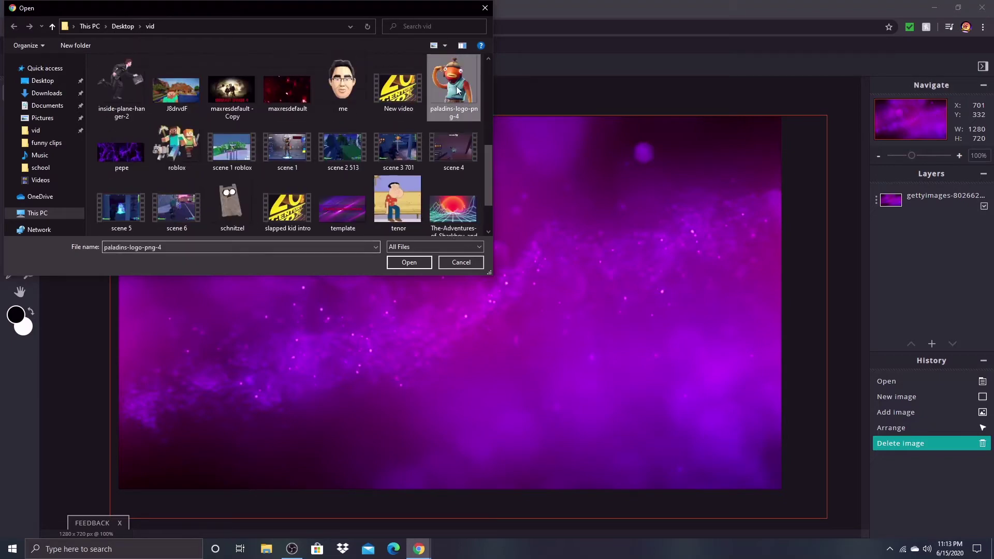
{"action": "left_click", "coordinate": [409, 262]}
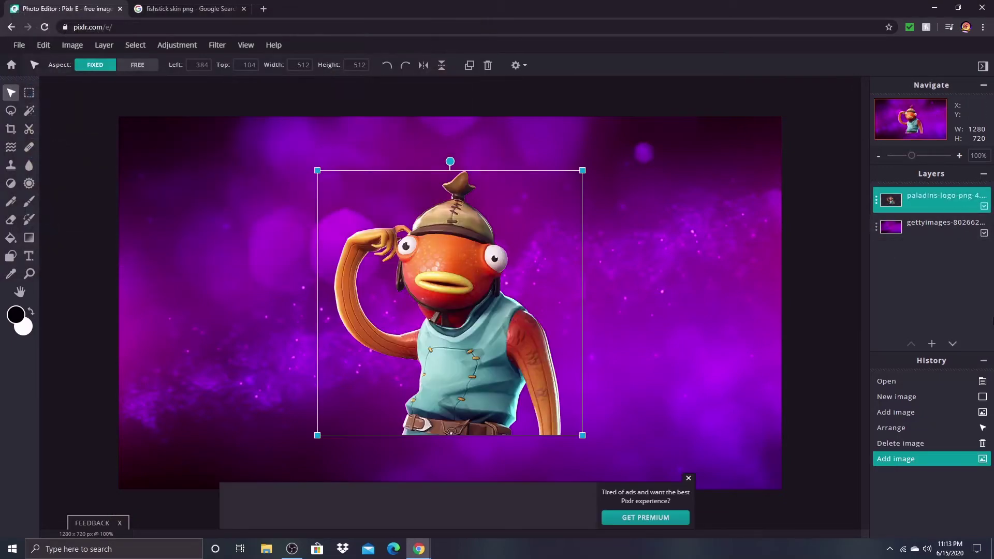
{"action": "left_click", "coordinate": [689, 478]}
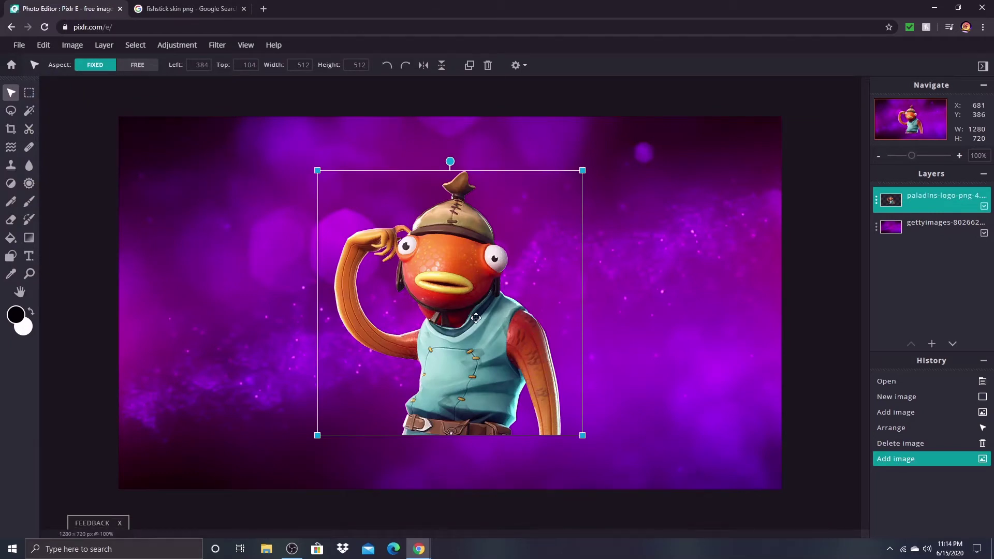
- Move the Fishstick image to the canvas's lower-right corner, at about left 814 and top 241, and deselect it
{"action": "left_click_drag", "start_coordinate": [476, 318], "coordinate": [699, 382]}
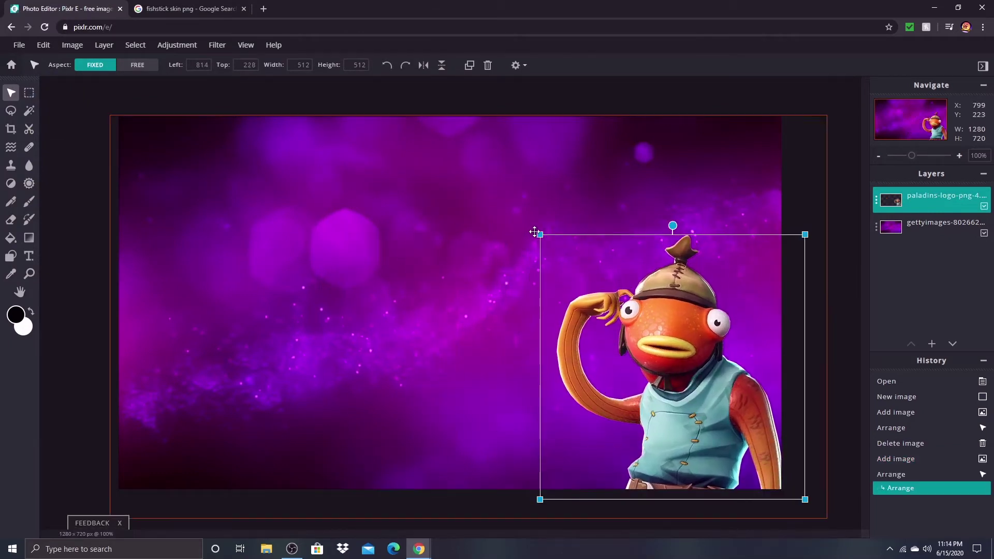
{"action": "left_click_drag", "start_coordinate": [536, 233], "coordinate": [536, 240]}
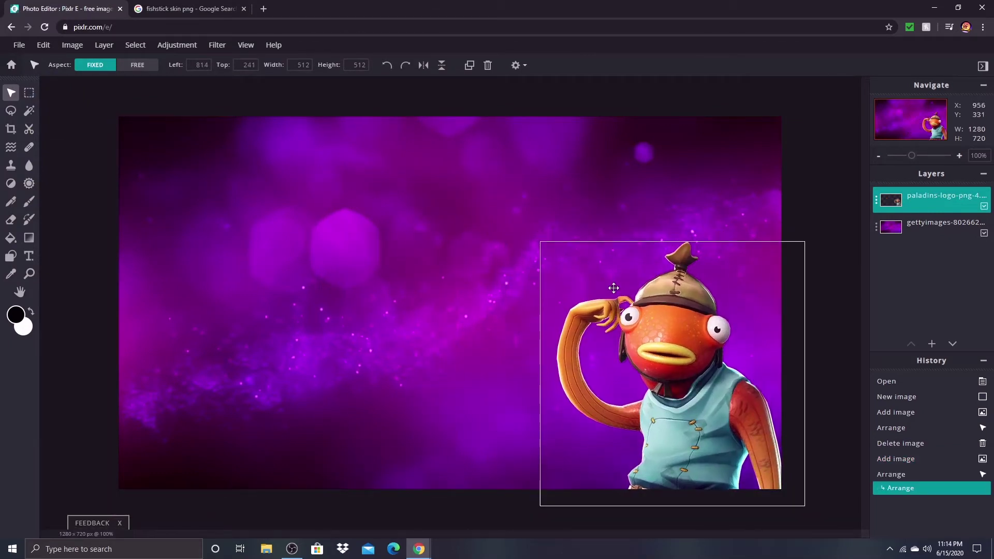
{"action": "left_click", "coordinate": [846, 155]}
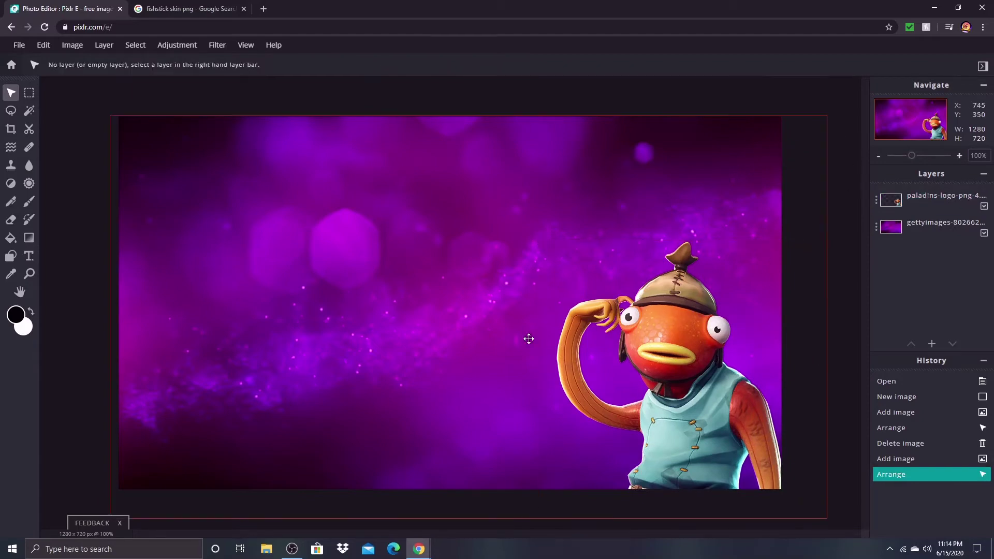
- Apply a black stroke of size 13 at 100% opacity around the Fishstick character
{"action": "left_click", "coordinate": [679, 347]}
{"action": "left_click", "coordinate": [43, 46]}
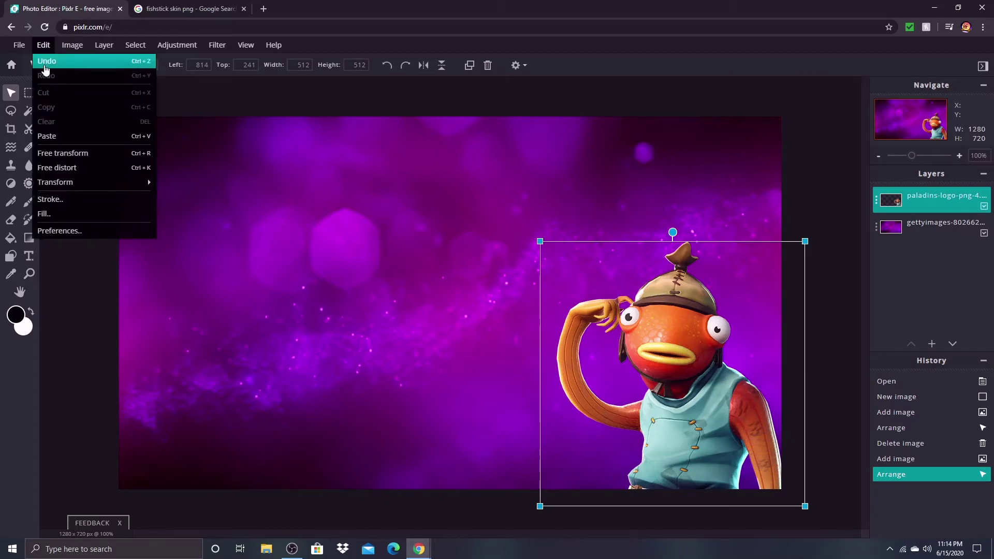
{"action": "left_click", "coordinate": [42, 47]}
{"action": "left_click", "coordinate": [42, 50]}
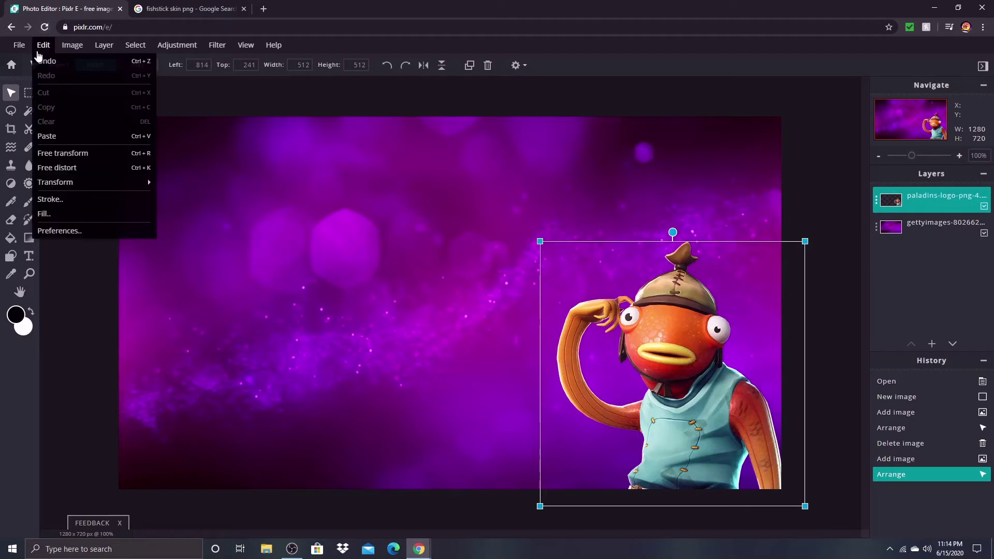
{"action": "left_click", "coordinate": [39, 48]}
{"action": "left_click", "coordinate": [35, 50]}
{"action": "left_click", "coordinate": [47, 200]}
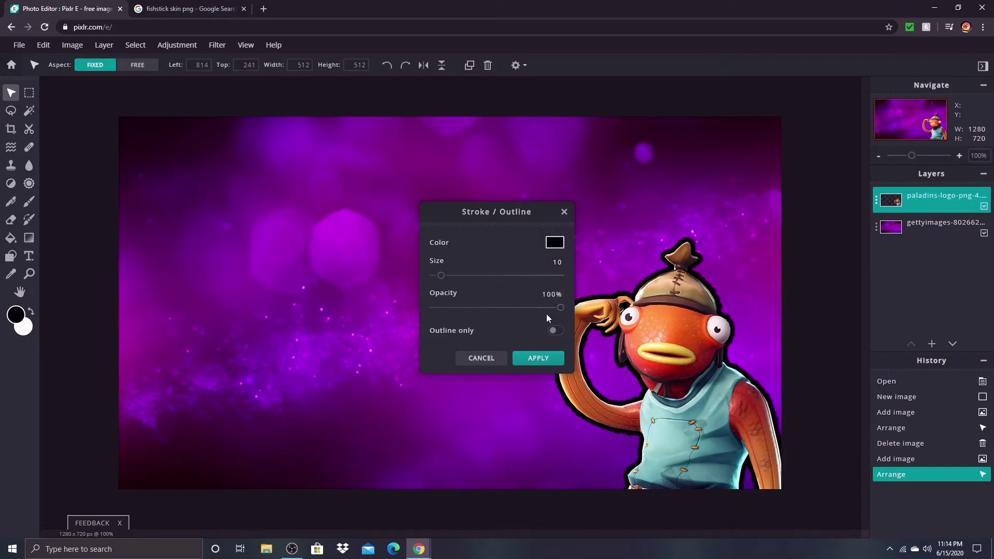
{"action": "mouse_move", "coordinate": [443, 280]}
{"action": "left_mouse_down"}
{"action": "mouse_move", "coordinate": [457, 278]}
{"action": "mouse_move", "coordinate": [447, 288]}
{"action": "left_mouse_up"}
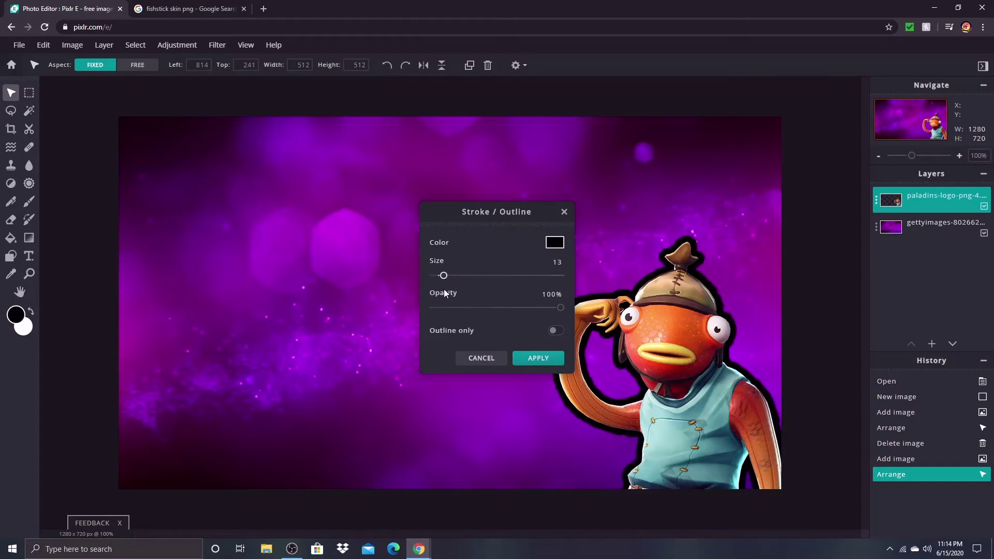
{"action": "left_click", "coordinate": [538, 358]}
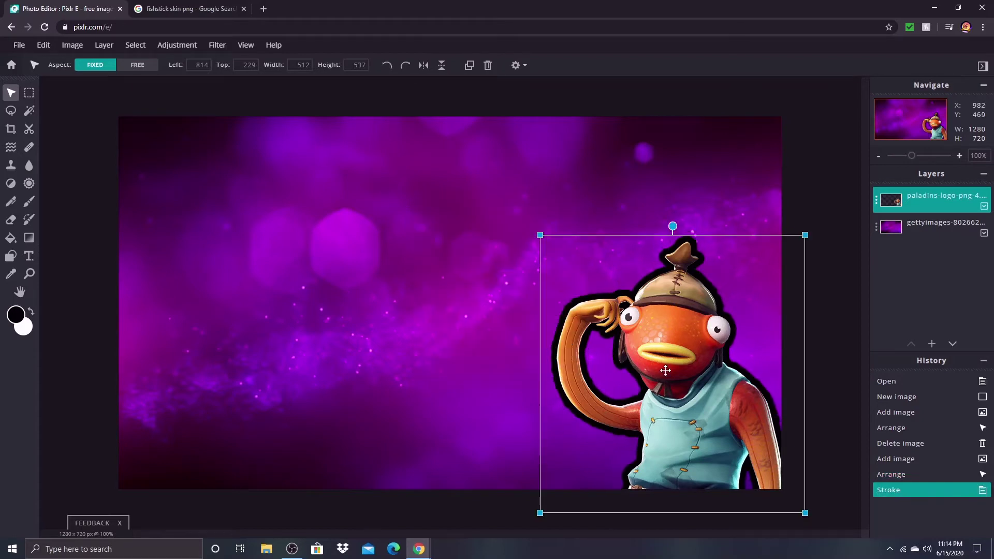
{"action": "left_click", "coordinate": [847, 185]}
- Switch to the Google image search and replace the query with one for a Fortnite loading screen
{"action": "left_click", "coordinate": [187, 9]}
{"action": "scroll", "coordinate": [249, 91], "scroll_direction": "up", "scroll_amount": 1}
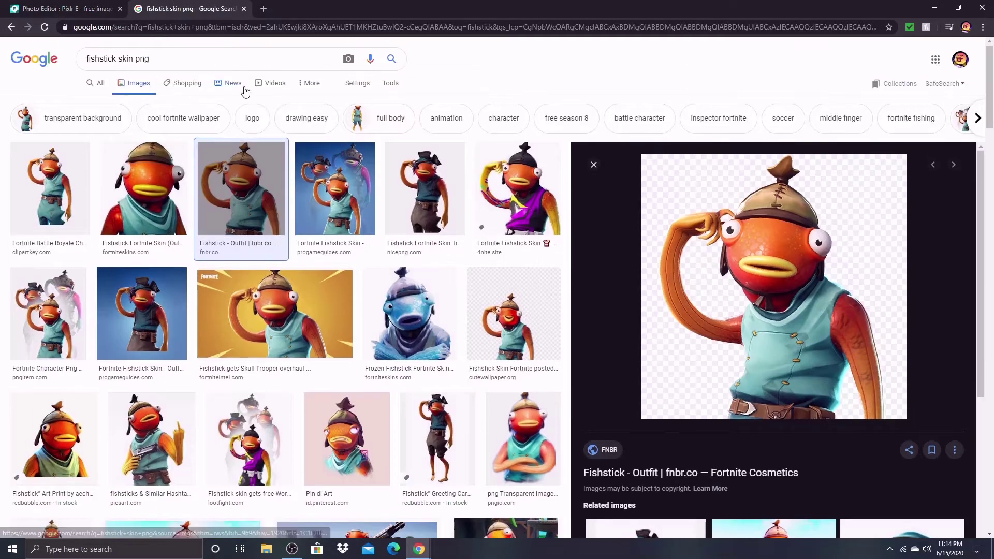
{"action": "key", "text": "slash"}
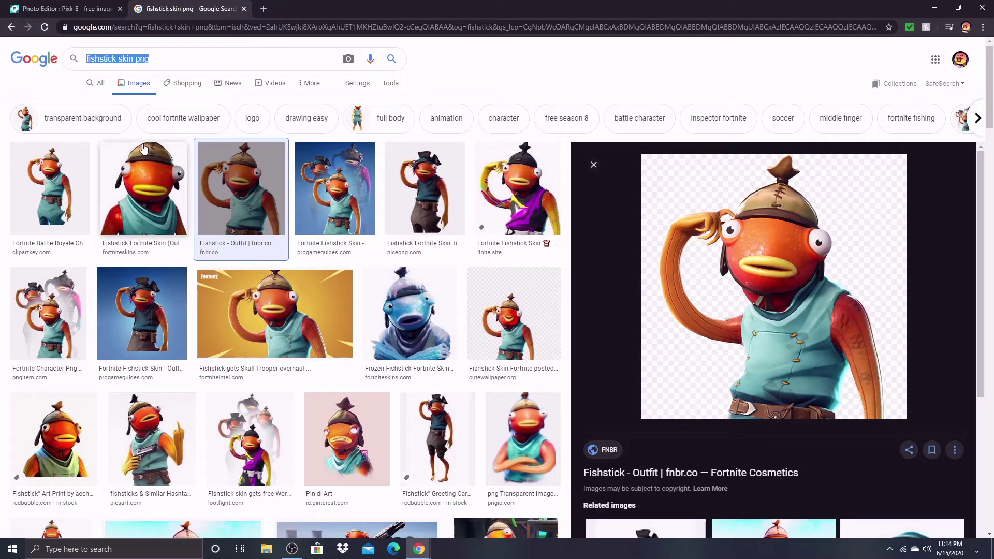
{"action": "key", "text": "BackSpace"}
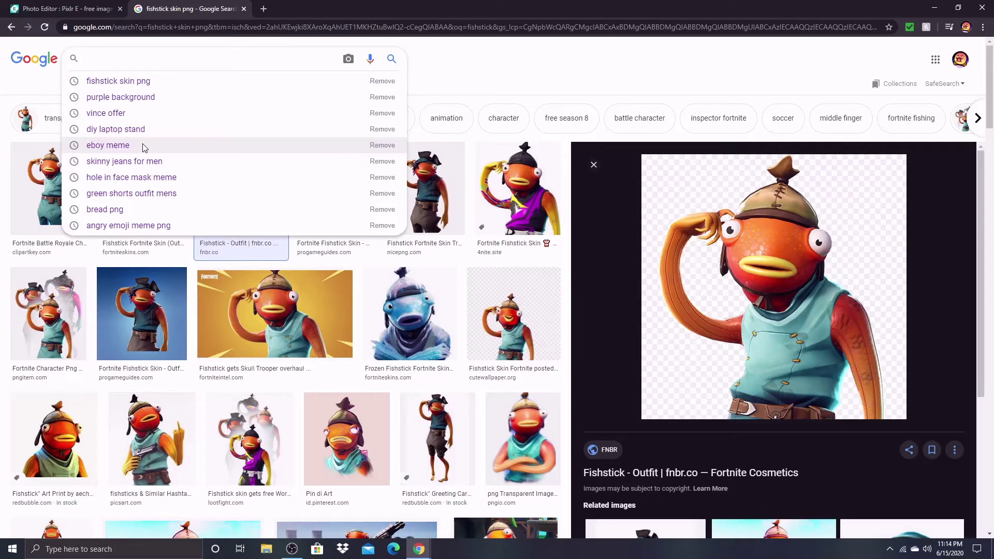
{"action": "type", "text": "forn"}
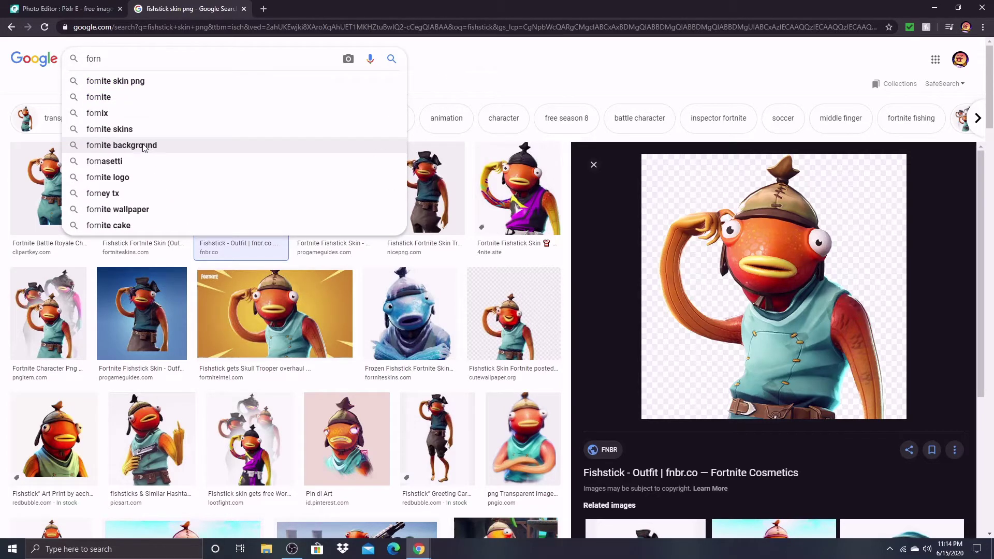
{"action": "key", "text": "BackSpace"}
{"action": "type", "text": "tnite loadi"}
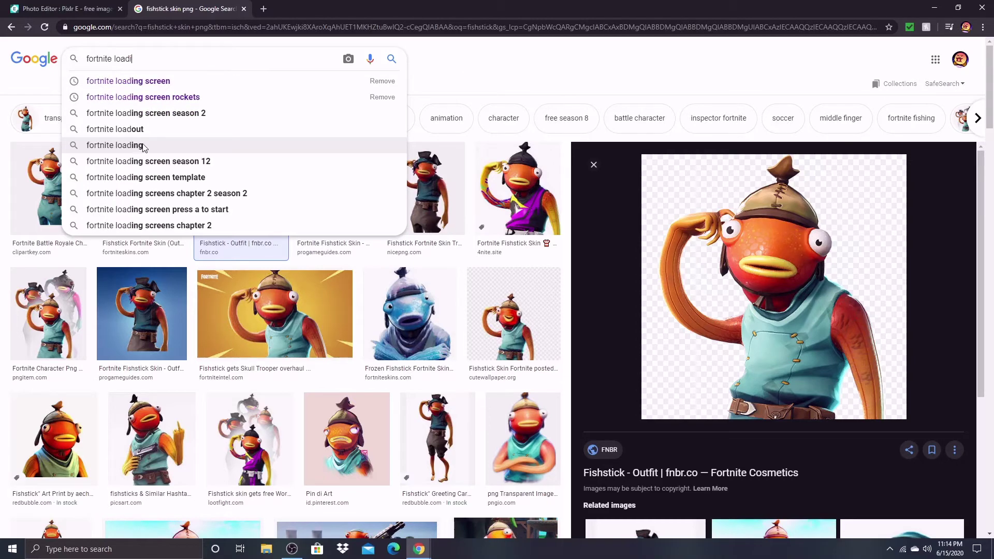
{"action": "type", "text": "ng sc"}
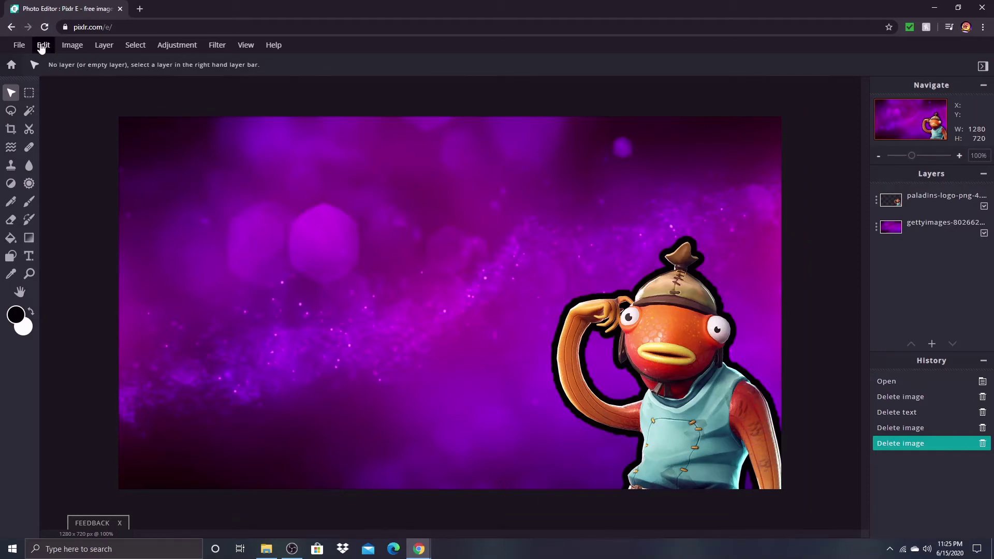
- Open a new browser tab and search Google Images for "fortnite loading screen hd"
{"action": "left_click", "coordinate": [140, 9]}
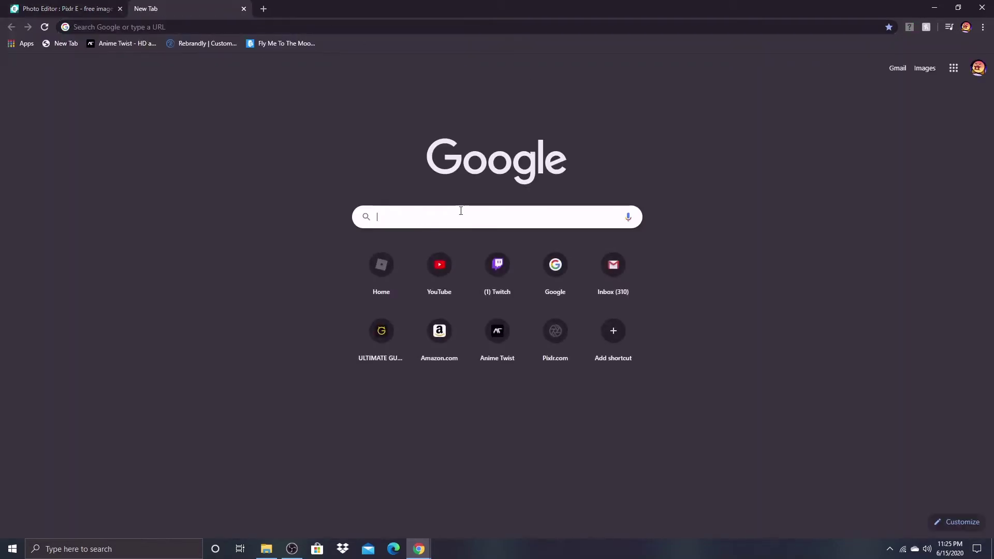
{"action": "type", "text": "fortnite"}
{"action": "key", "text": "Return"}
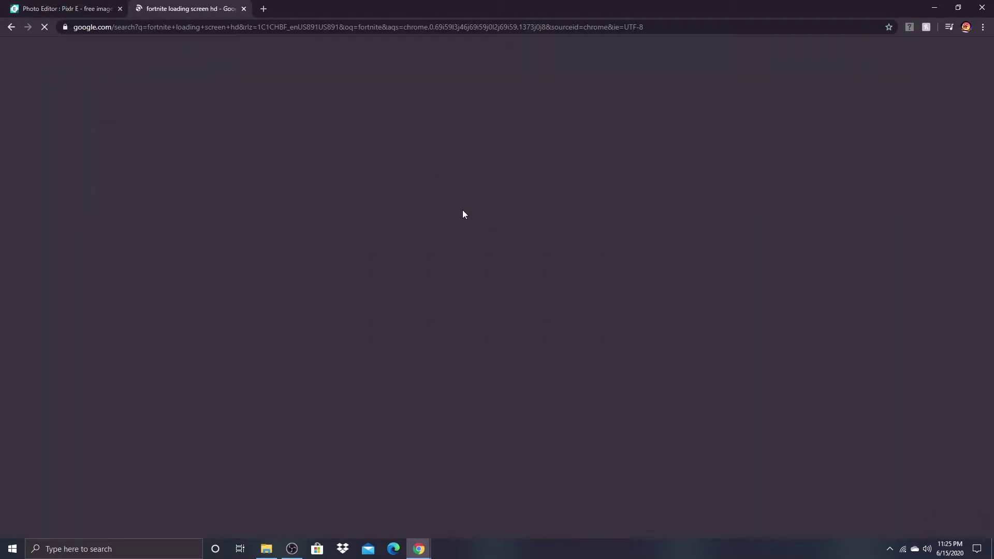
{"action": "left_click", "coordinate": [146, 89]}
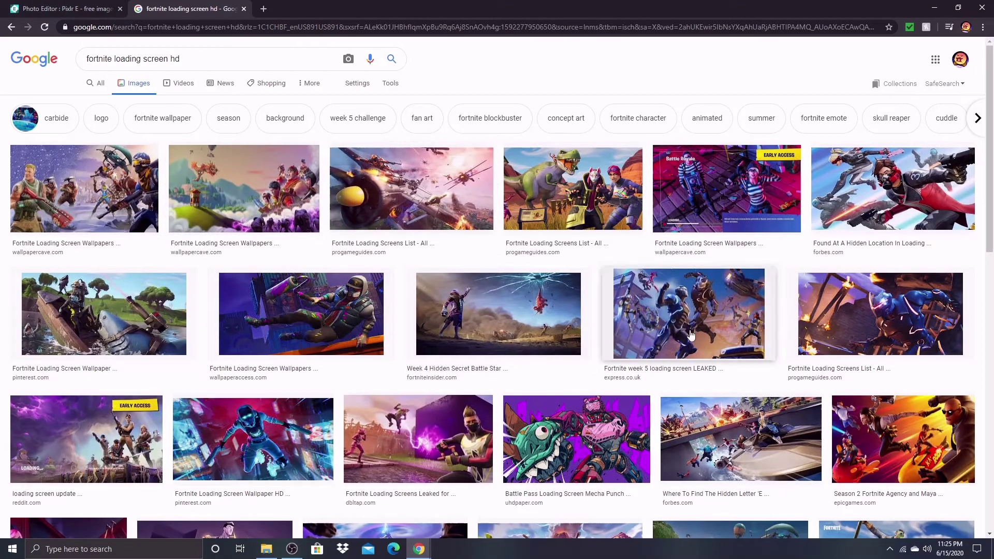
- Browse the loading screen results and open the preview of GameRevolution's Fortnite #8 Loading Screen image
{"action": "scroll", "coordinate": [297, 330], "scroll_direction": "down", "scroll_amount": 5}
{"action": "scroll", "coordinate": [297, 330], "scroll_direction": "down", "scroll_amount": 9}
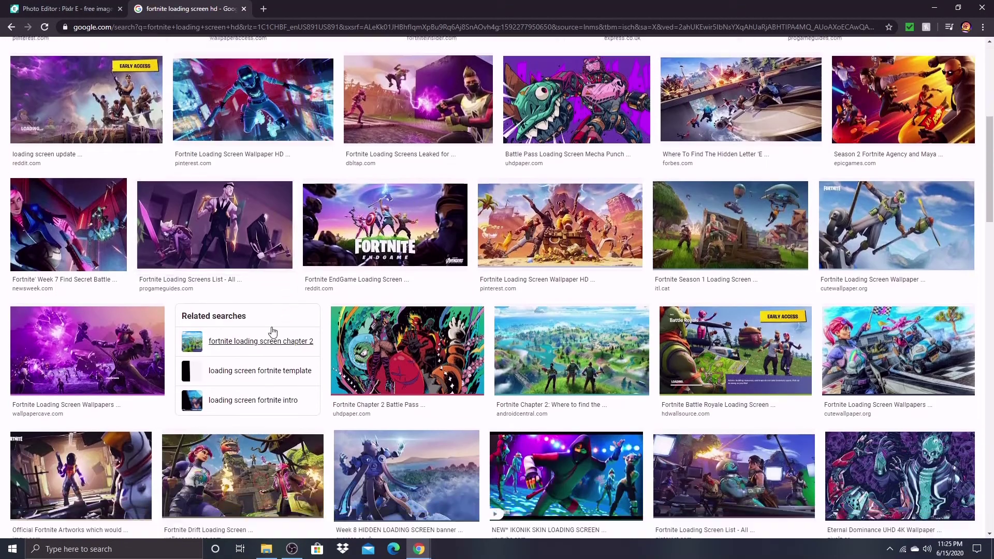
{"action": "scroll", "coordinate": [635, 268], "scroll_direction": "down", "scroll_amount": 10}
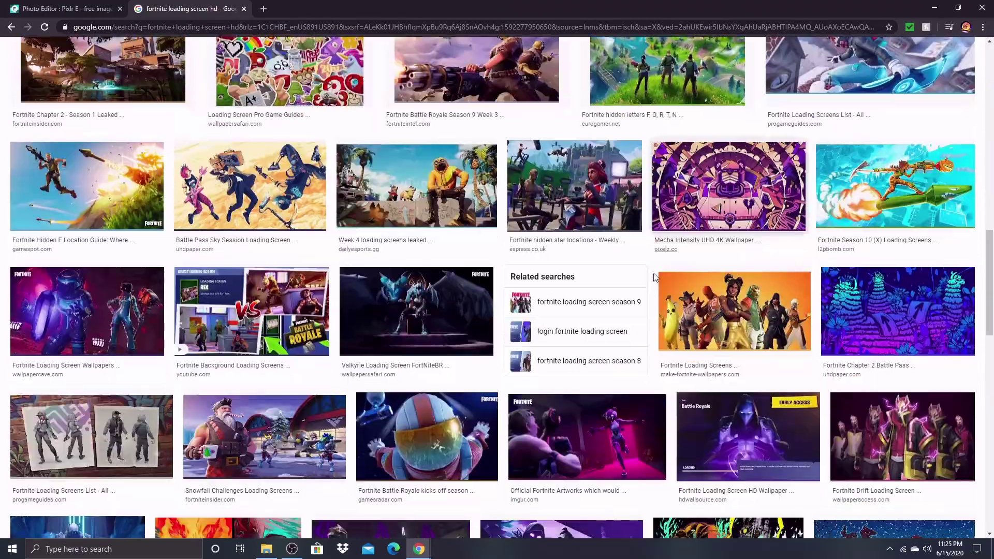
{"action": "scroll", "coordinate": [260, 303], "scroll_direction": "down", "scroll_amount": 6}
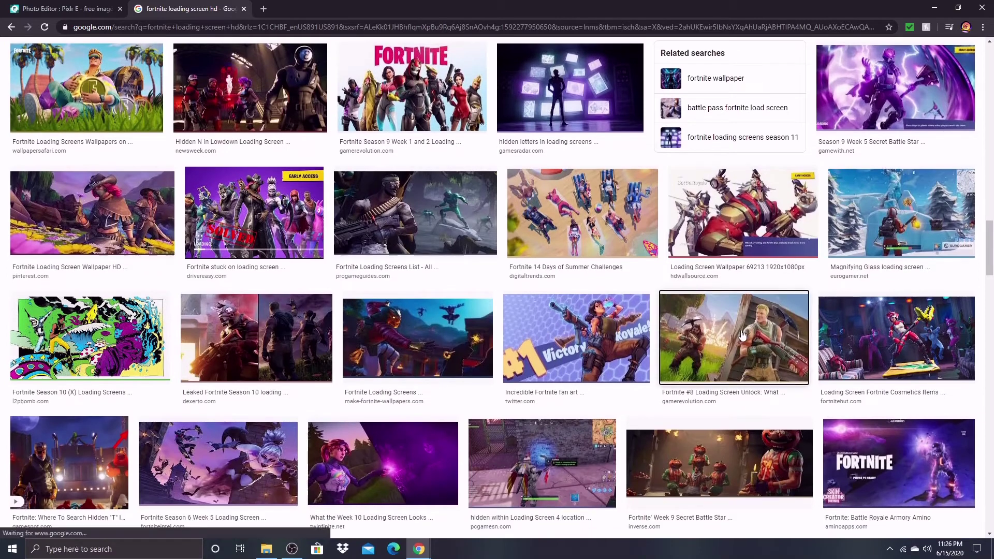
{"action": "left_click", "coordinate": [735, 336]}
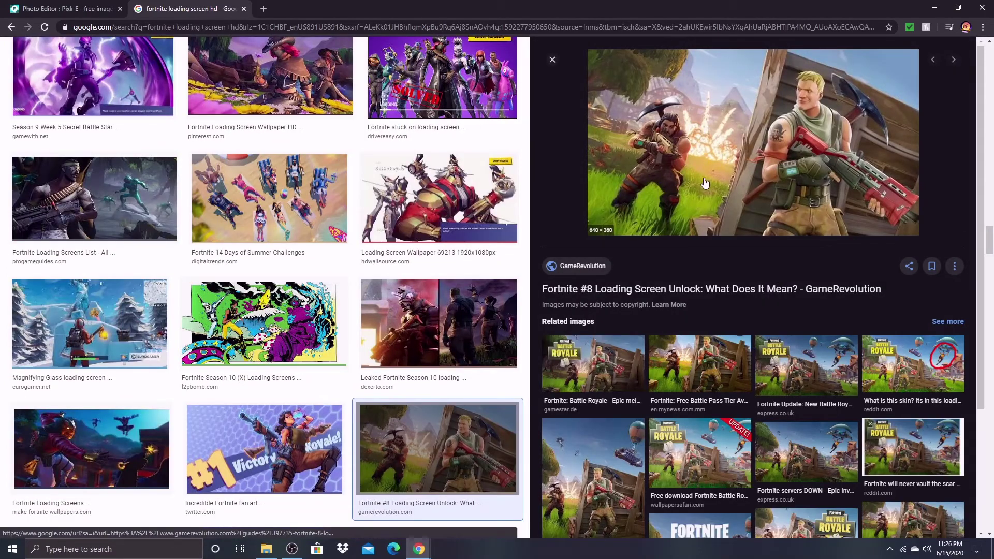
{"action": "right_click", "coordinate": [660, 142]}
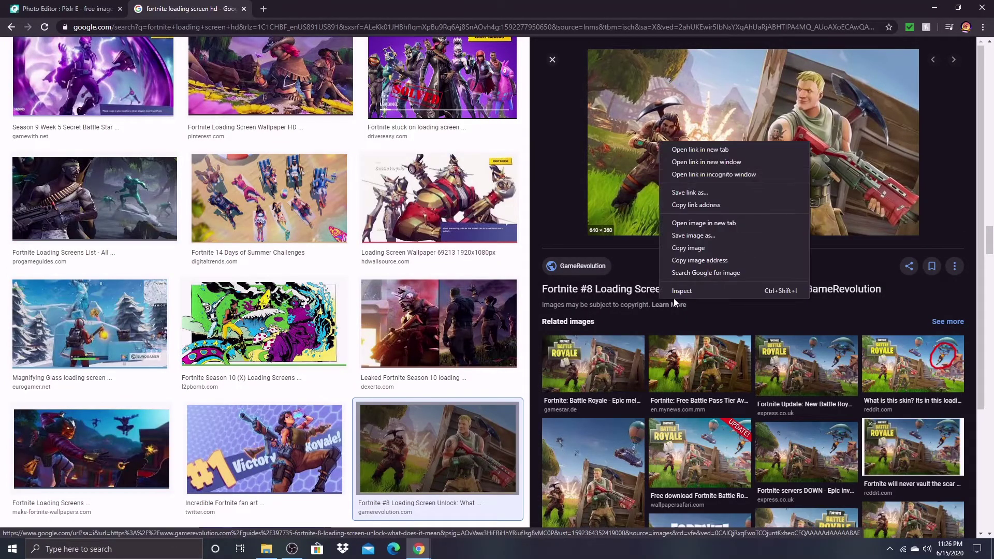
{"action": "left_click", "coordinate": [720, 236]}
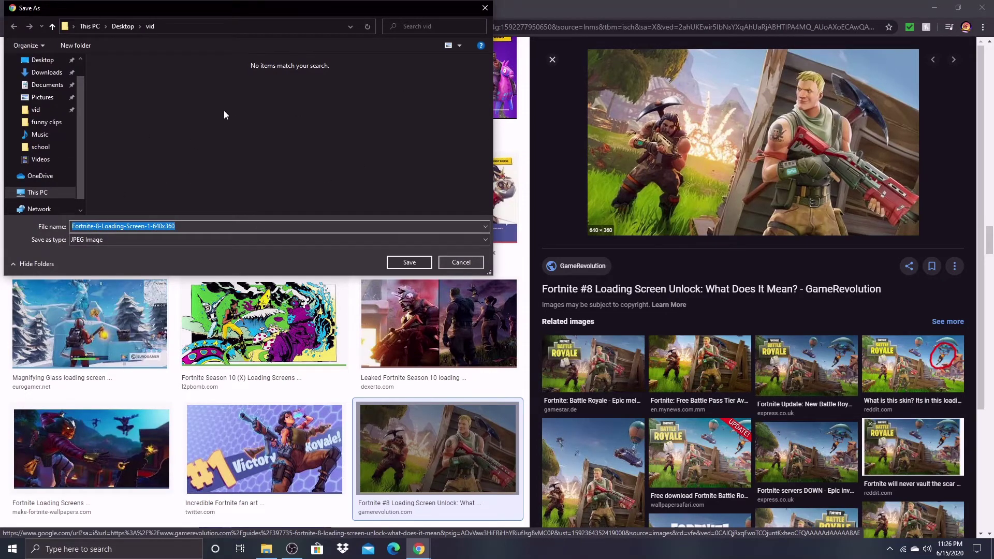
{"action": "left_click", "coordinate": [476, 265]}
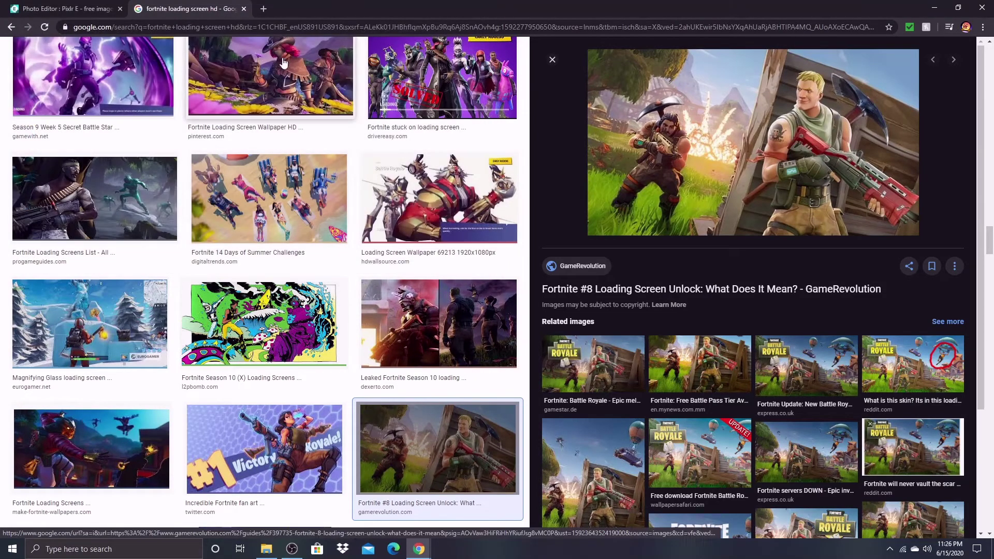
- Switch back to Pixlr E, add 90-906004_wallpaper-from-fortnite-fortnite-season-1-loading-screen as an image layer and move it beneath all other layers
{"action": "key", "text": "ctrl+shift+Tab"}
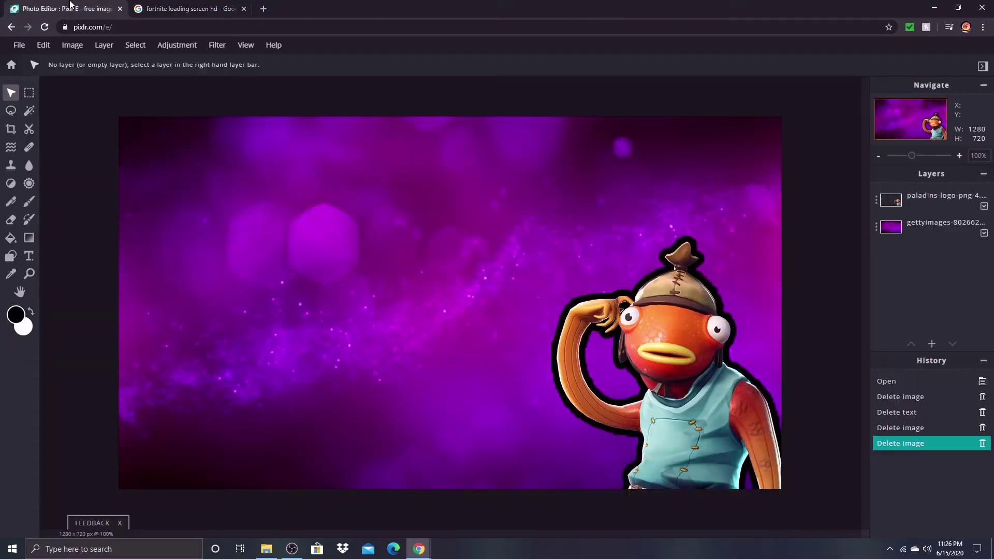
{"action": "left_click", "coordinate": [932, 344]}
{"action": "left_click", "coordinate": [484, 283]}
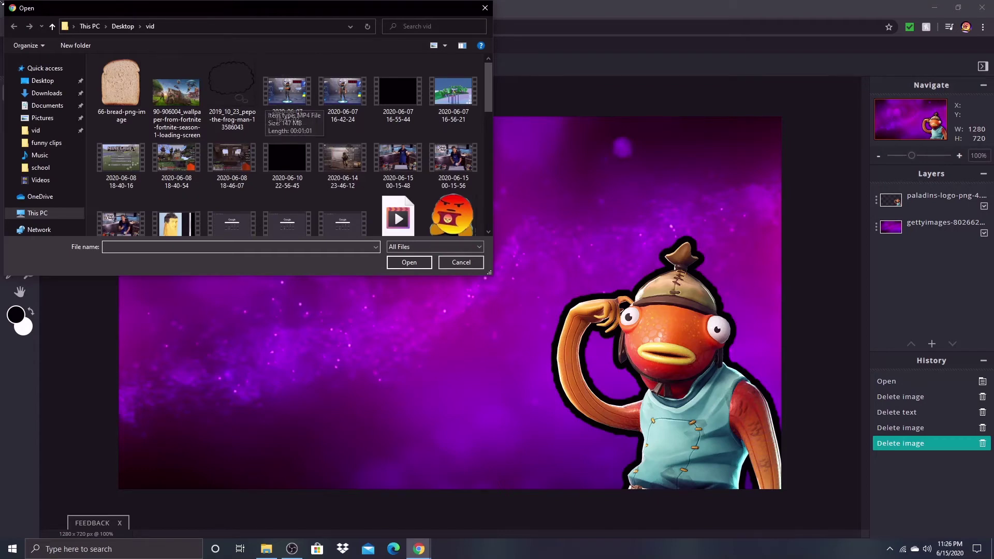
{"action": "left_click", "coordinate": [197, 99]}
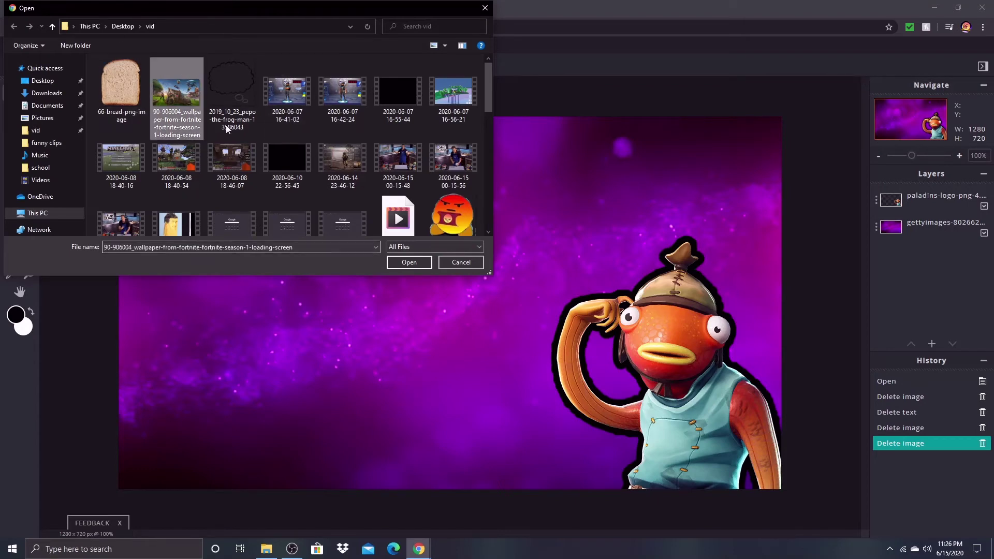
{"action": "left_click", "coordinate": [425, 264]}
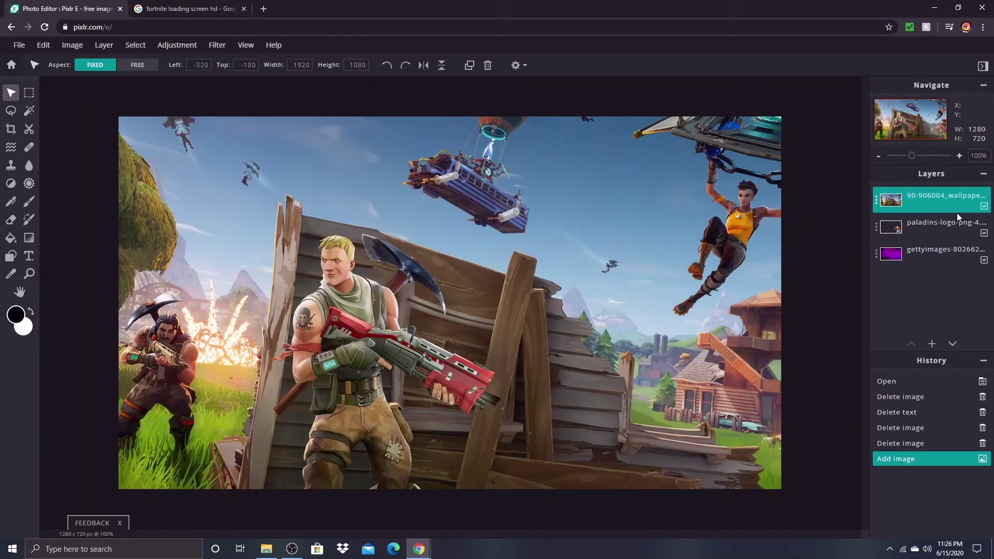
{"action": "left_click_drag", "start_coordinate": [952, 196], "coordinate": [953, 256]}
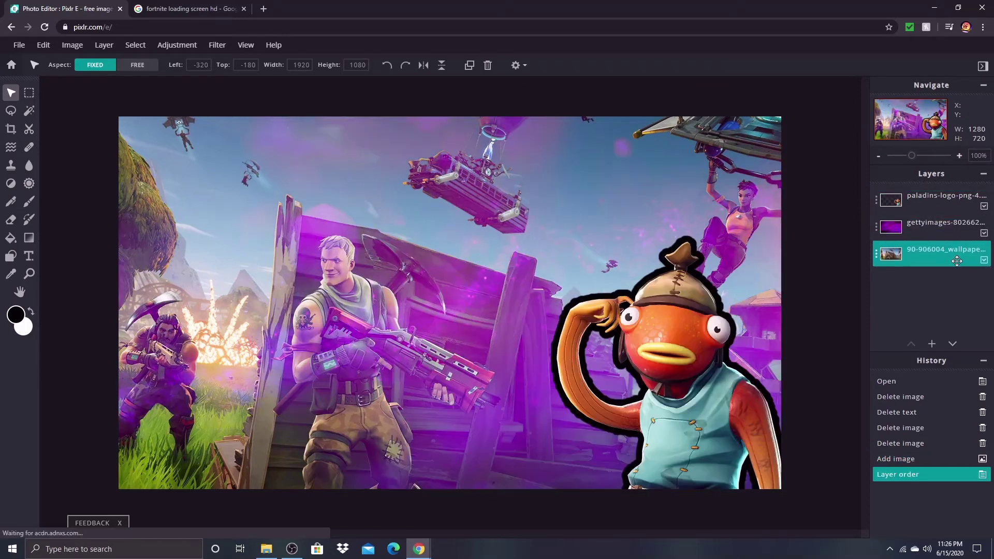
- Set the blend mode of the purple gettyimages background layer to None
{"action": "left_click", "coordinate": [933, 228]}
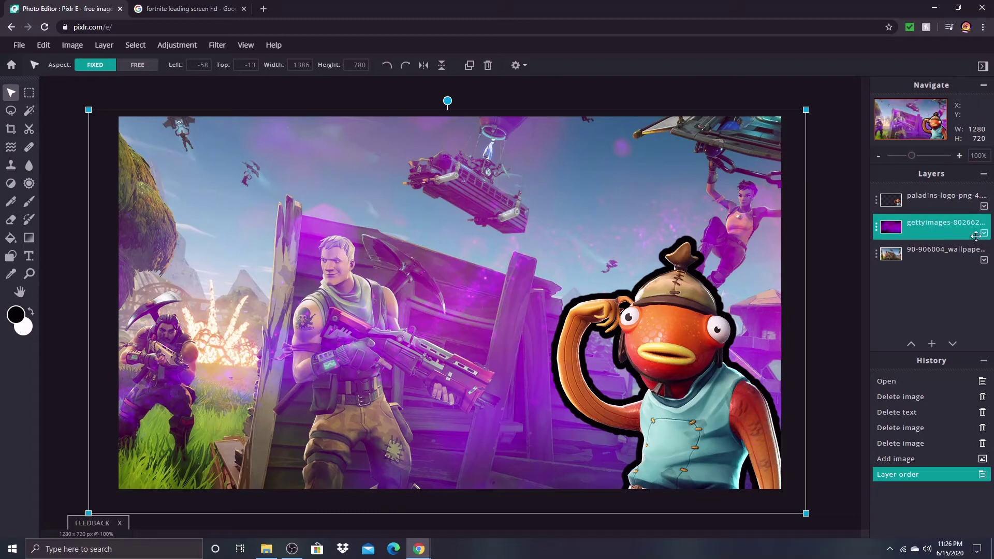
{"action": "left_click", "coordinate": [931, 229]}
{"action": "left_click", "coordinate": [804, 239]}
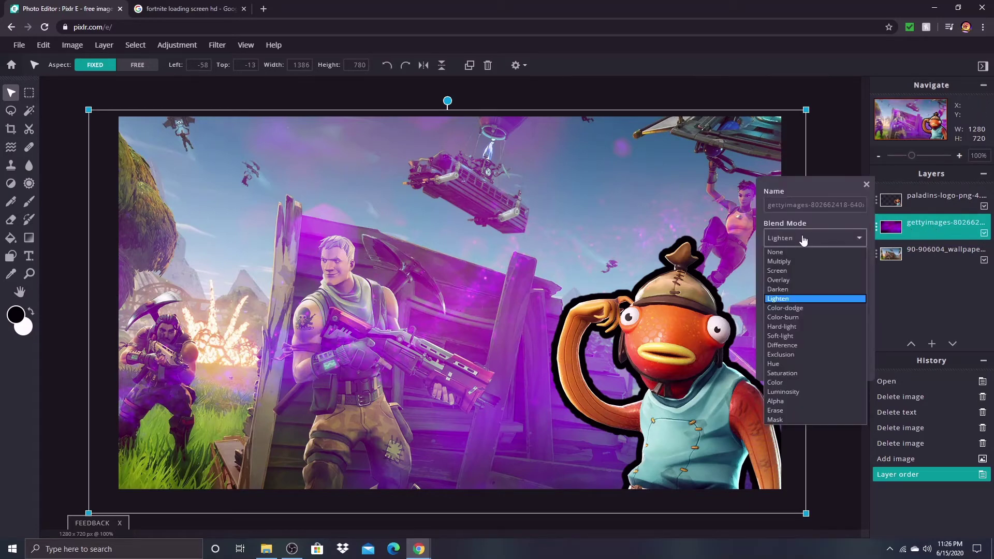
{"action": "left_click", "coordinate": [805, 251]}
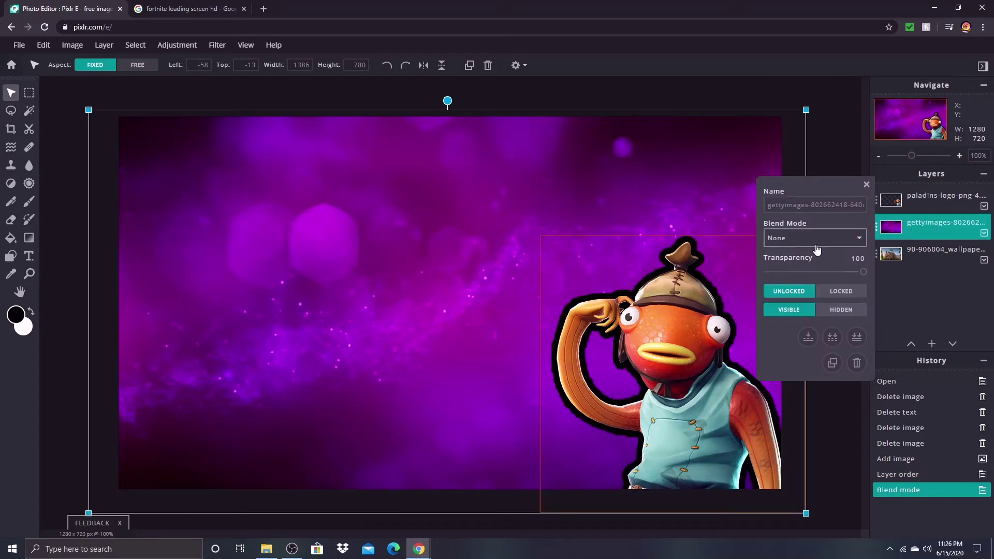
- Set the blend mode of the purple gettyimages background layer to Lighten and close its layer settings
{"action": "left_click", "coordinate": [853, 239]}
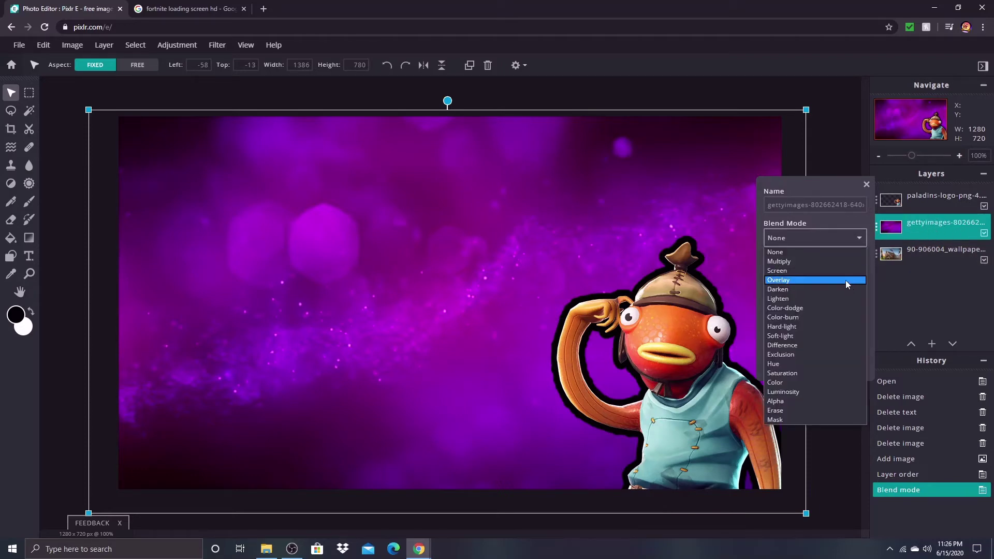
{"action": "left_click", "coordinate": [829, 299]}
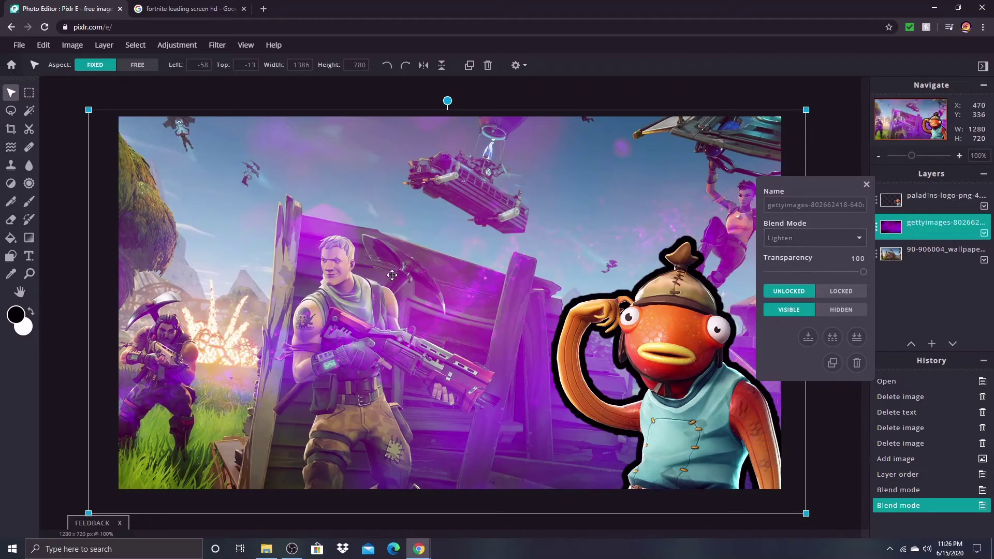
{"action": "left_click", "coordinate": [822, 133]}
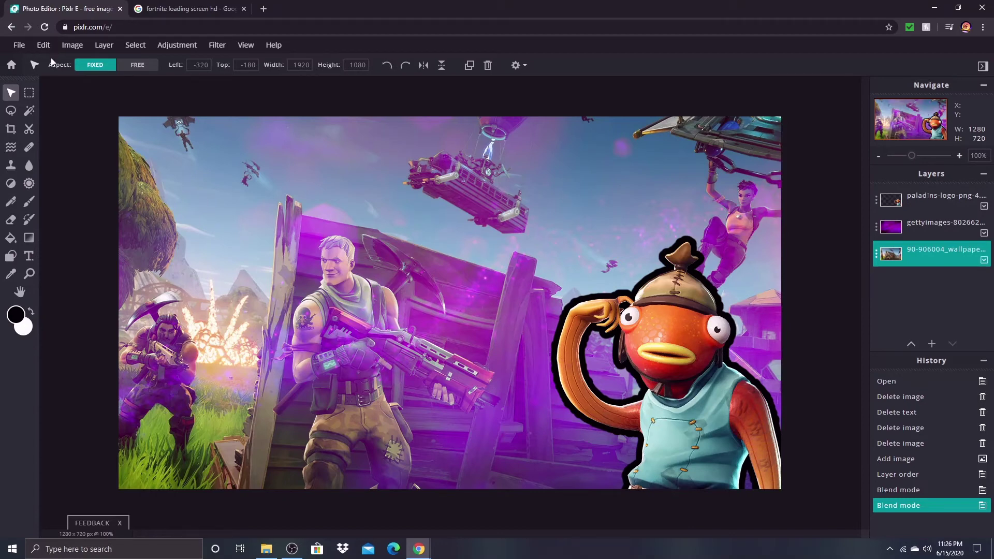
- Add a text layer reading "20 KILL FORTNITE WIN!" and move it towards the upper-left part of the canvas
{"action": "left_click", "coordinate": [933, 345]}
{"action": "left_click", "coordinate": [578, 280]}
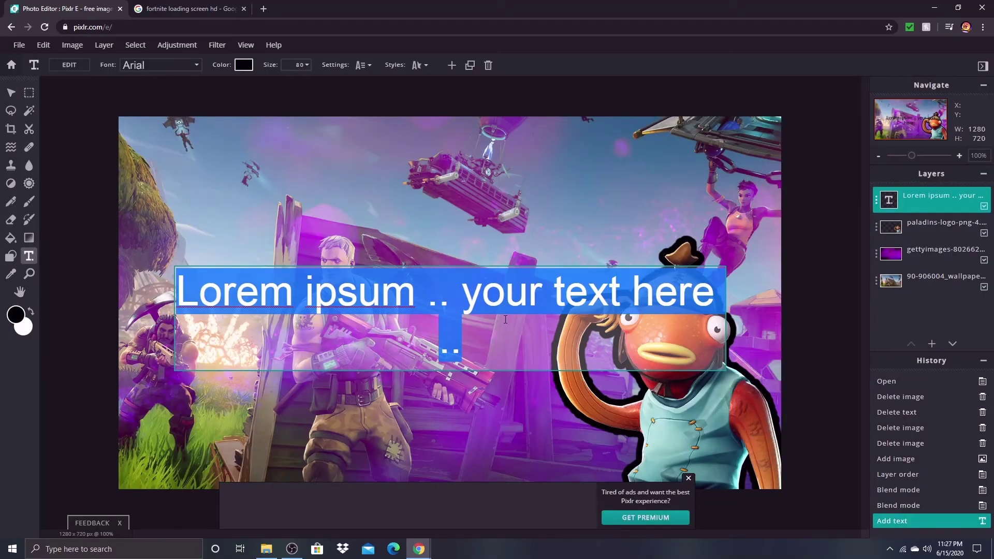
{"action": "left_click_drag", "start_coordinate": [539, 300], "coordinate": [472, 284]}
{"action": "key", "text": "BackSpace"}
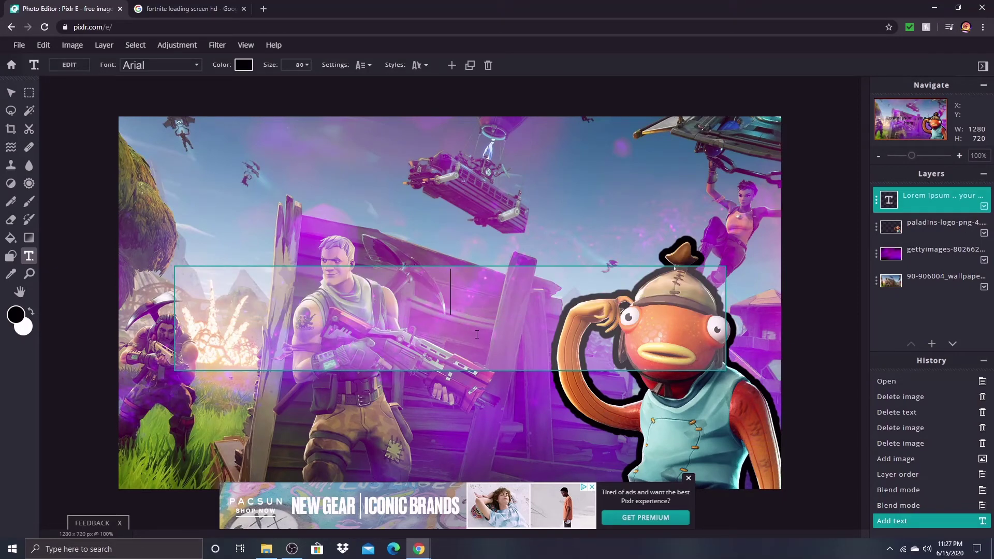
{"action": "type", "text": "20 Ki"}
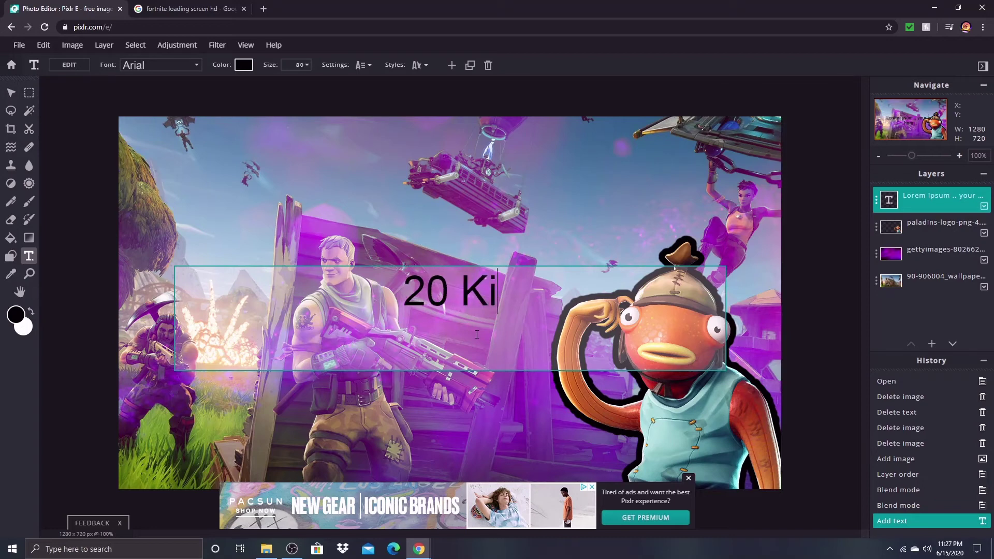
{"action": "key", "text": "BackSpace"}
{"action": "type", "text": "ILL"}
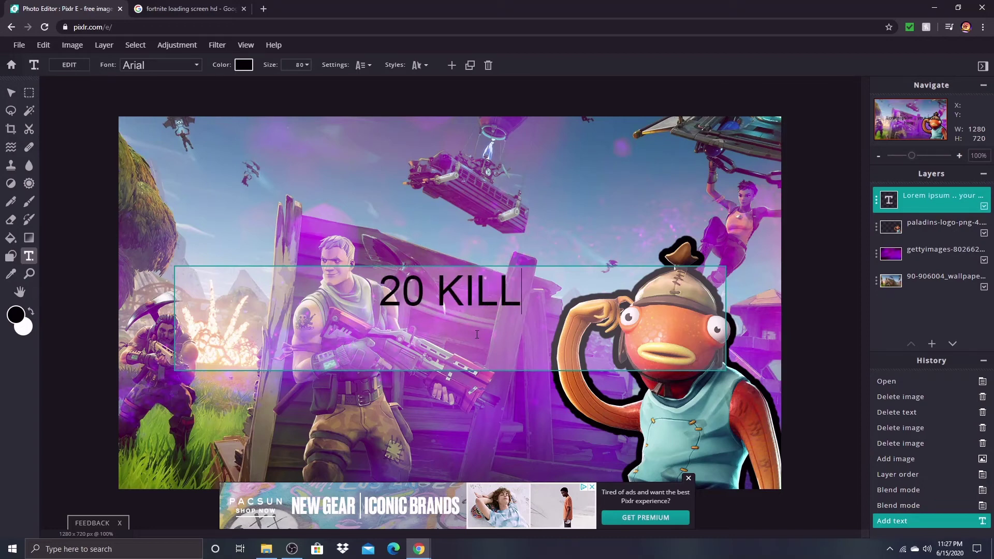
{"action": "type", "text": "FORN"}
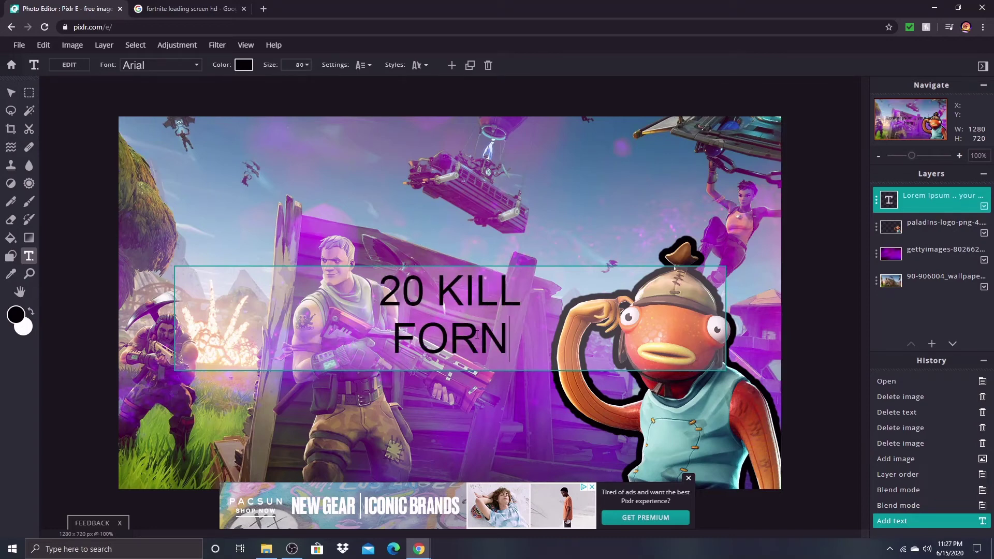
{"action": "key", "text": "BackSpace"}
{"action": "type", "text": "TNITE WIN!"}
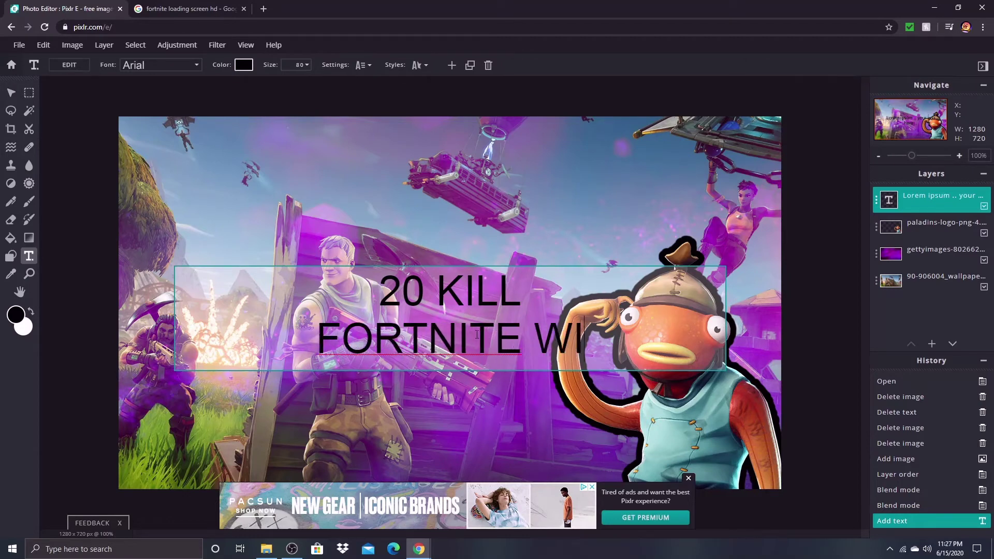
{"action": "left_click", "coordinate": [318, 237]}
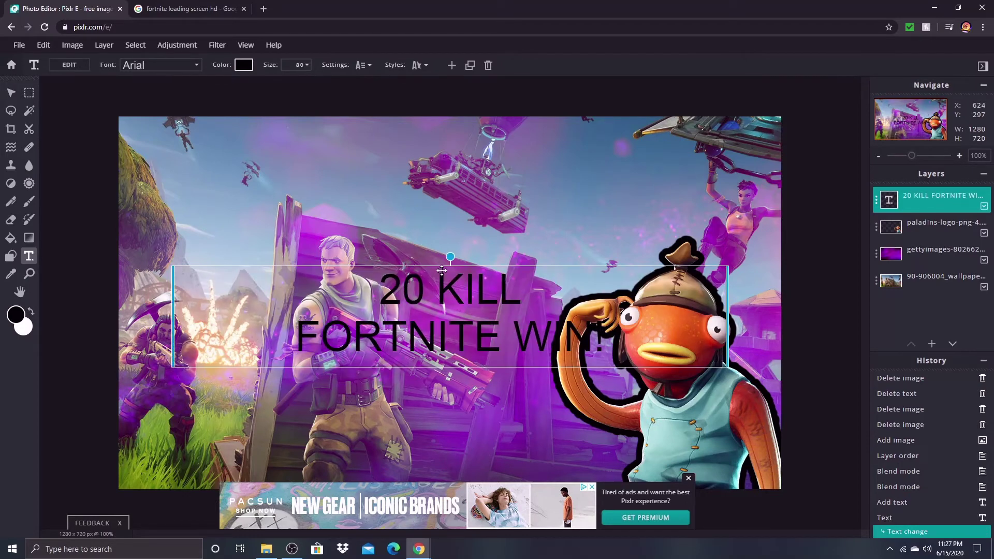
{"action": "left_click_drag", "start_coordinate": [442, 270], "coordinate": [342, 198]}
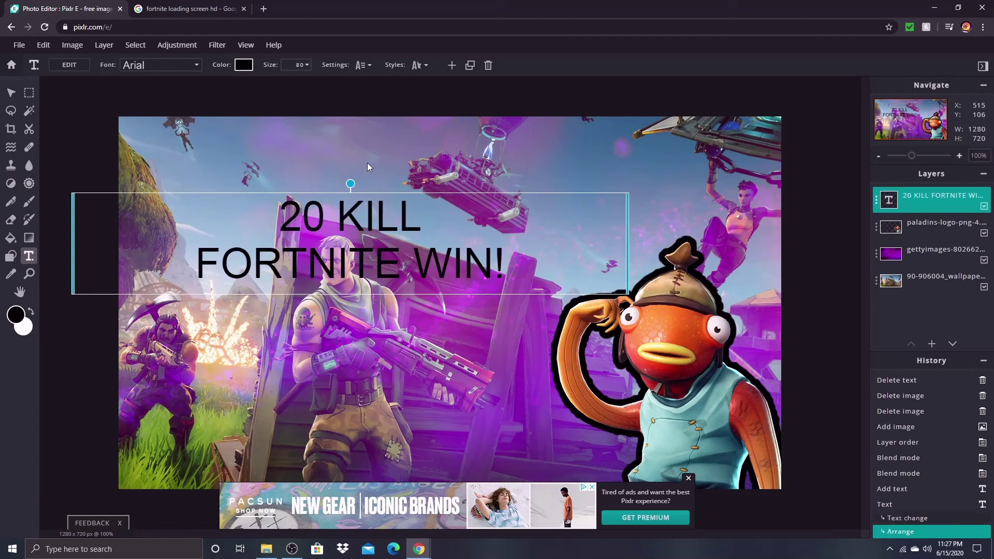
- Add a black (#000000) outline to the "20 KILL FORTNITE WIN!" title text
{"action": "left_click", "coordinate": [76, 138]}
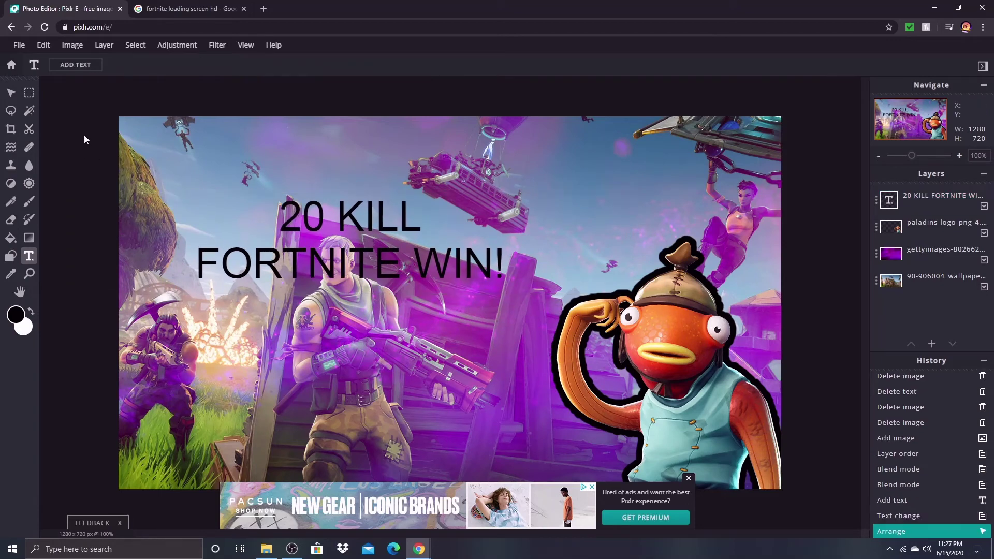
{"action": "left_click", "coordinate": [314, 246]}
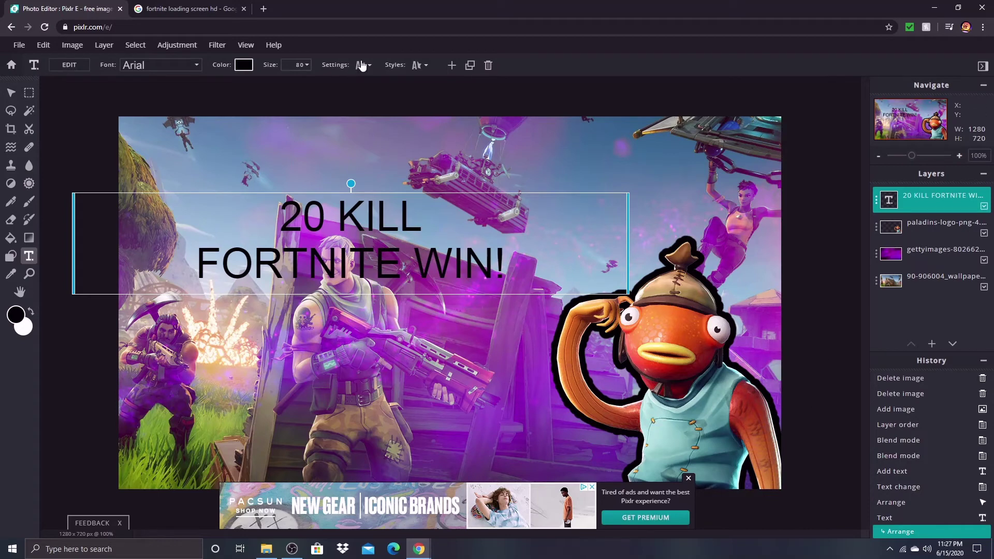
{"action": "left_click", "coordinate": [424, 66]}
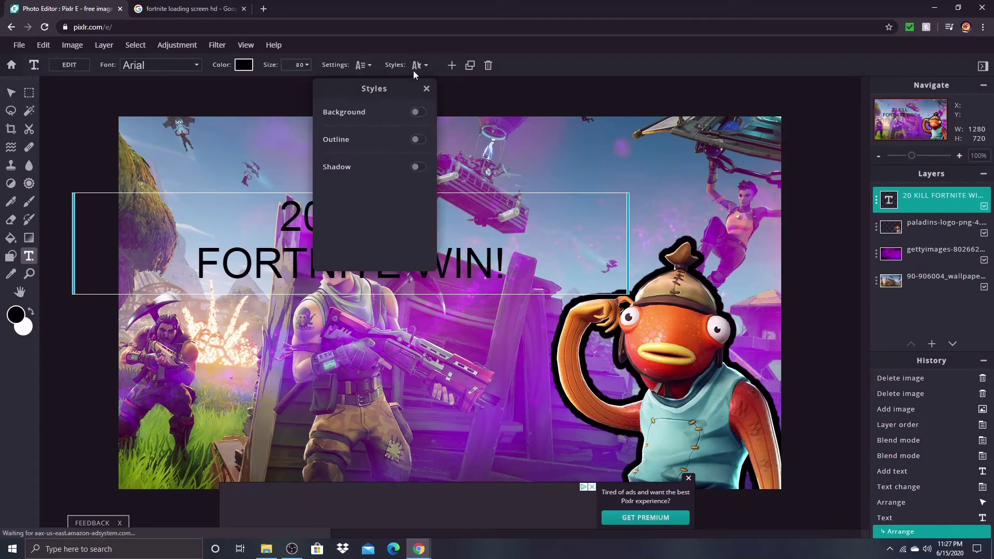
{"action": "left_click", "coordinate": [419, 140]}
{"action": "left_click", "coordinate": [417, 158]}
{"action": "left_click", "coordinate": [378, 351]}
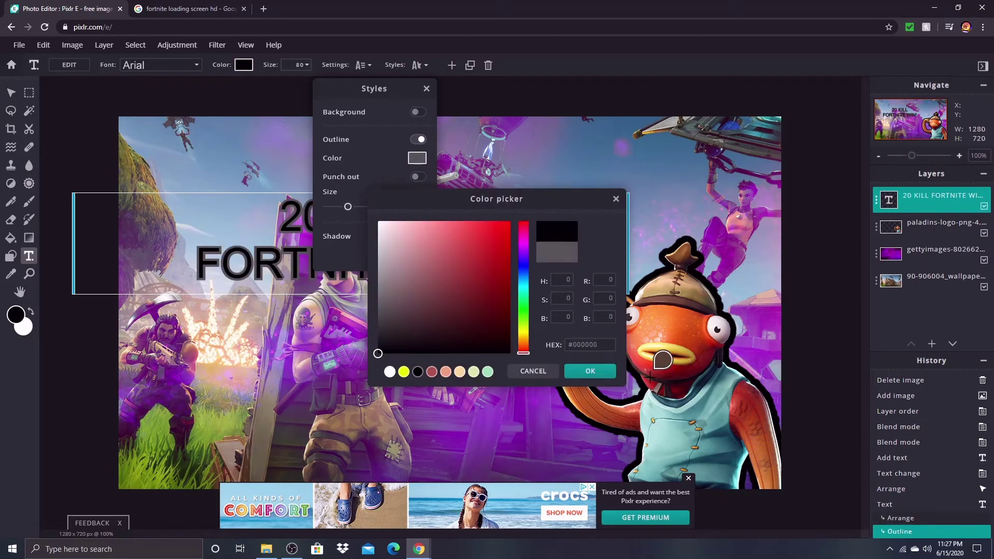
{"action": "left_click", "coordinate": [593, 371]}
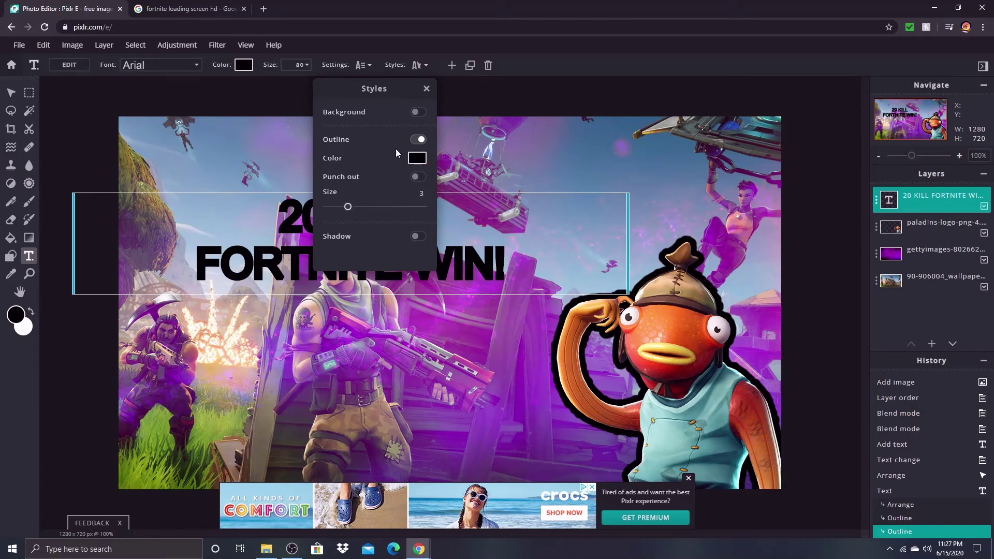
{"action": "left_click", "coordinate": [64, 151]}
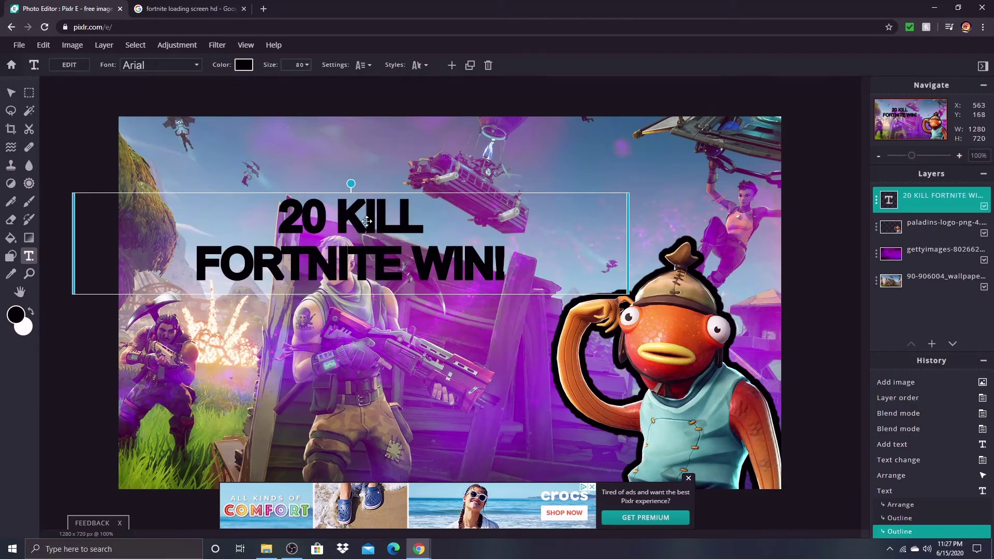
- Set the title text's fill color to bright yellow, #E5FF00
{"action": "left_click", "coordinate": [244, 65]}
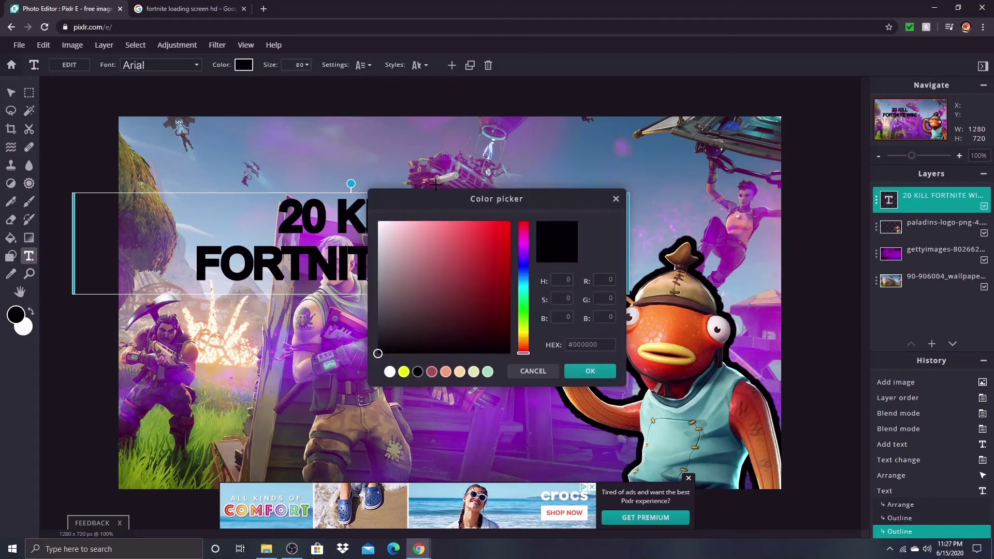
{"action": "left_click", "coordinate": [524, 329]}
{"action": "left_click", "coordinate": [511, 222]}
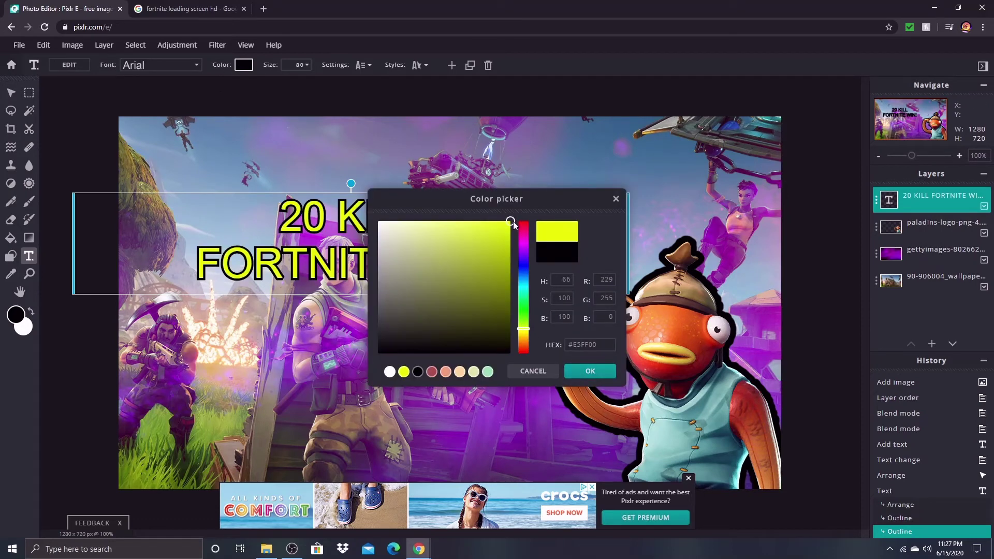
{"action": "left_click", "coordinate": [590, 371]}
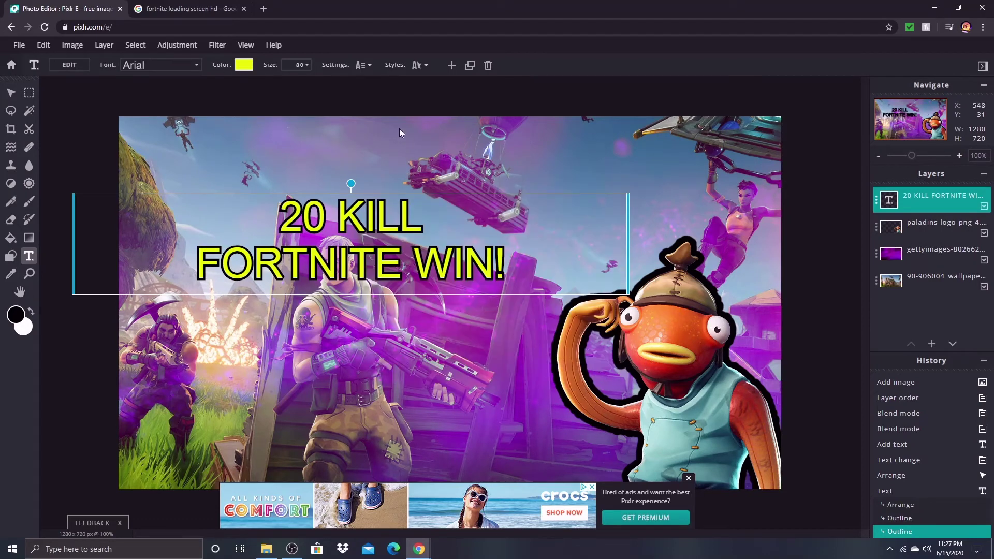
- Increase the title text's outline size to 4
{"action": "left_click", "coordinate": [409, 82]}
{"action": "left_click", "coordinate": [383, 197]}
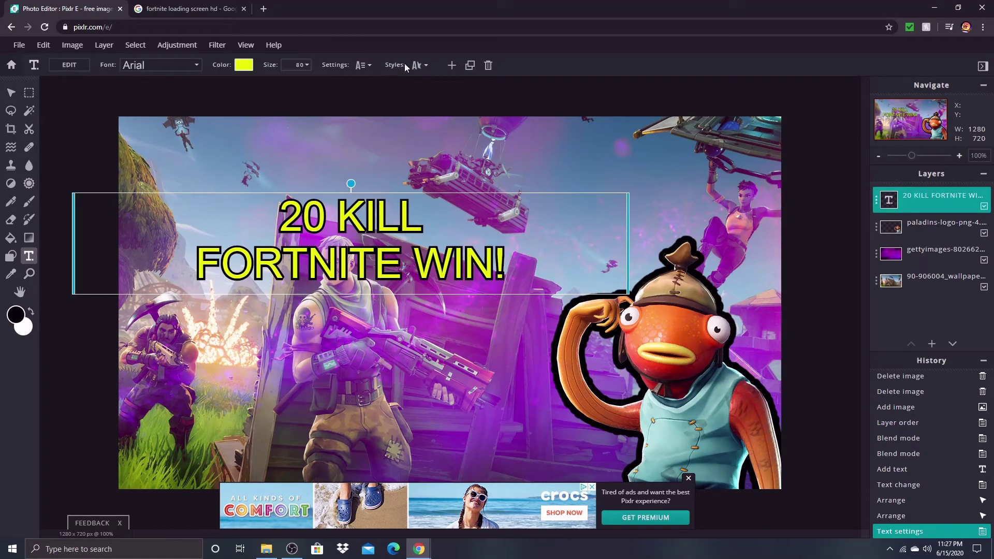
{"action": "left_click", "coordinate": [417, 66]}
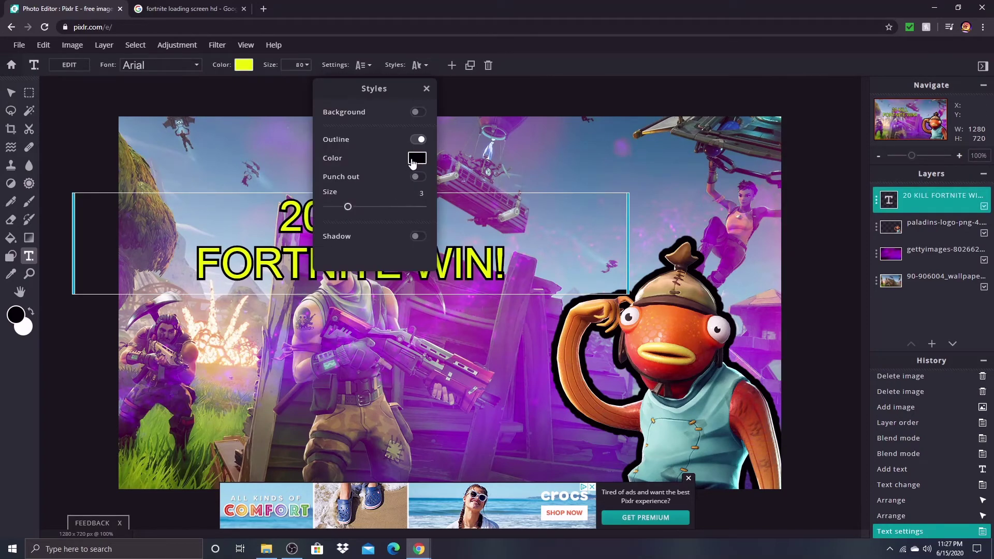
{"action": "left_click_drag", "start_coordinate": [348, 209], "coordinate": [356, 206]}
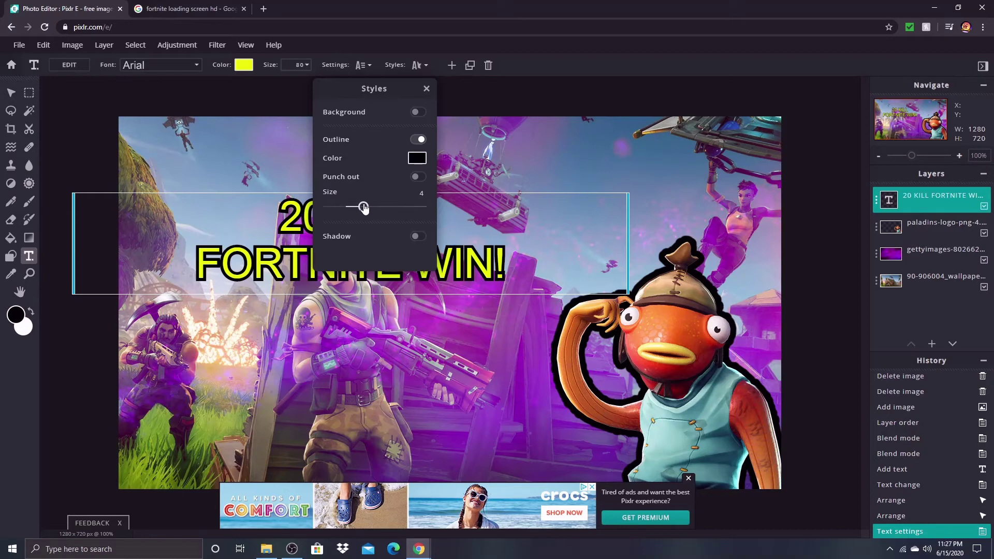
{"action": "left_click", "coordinate": [294, 219]}
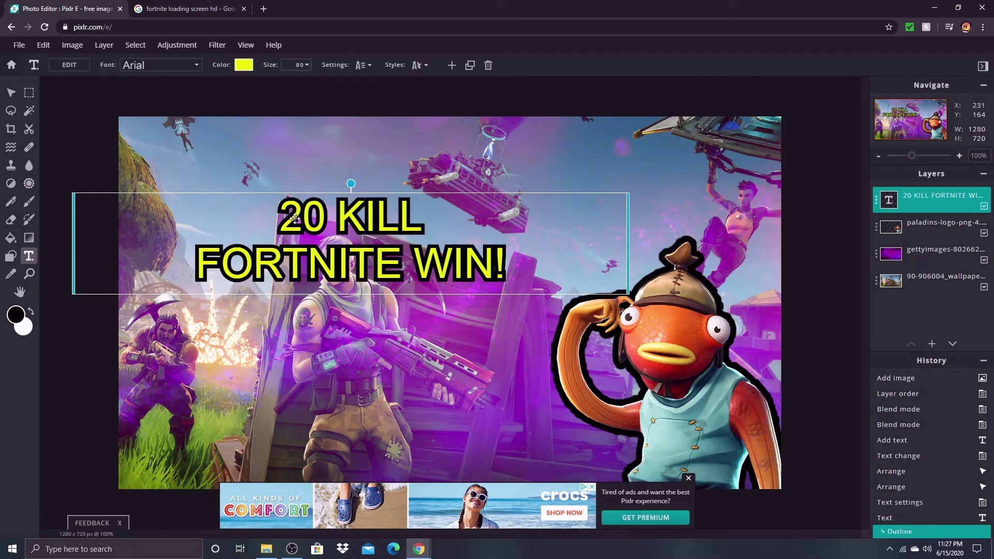
- Browse the available fonts and set the title text's font to Daddy Day
{"action": "left_click", "coordinate": [161, 65]}
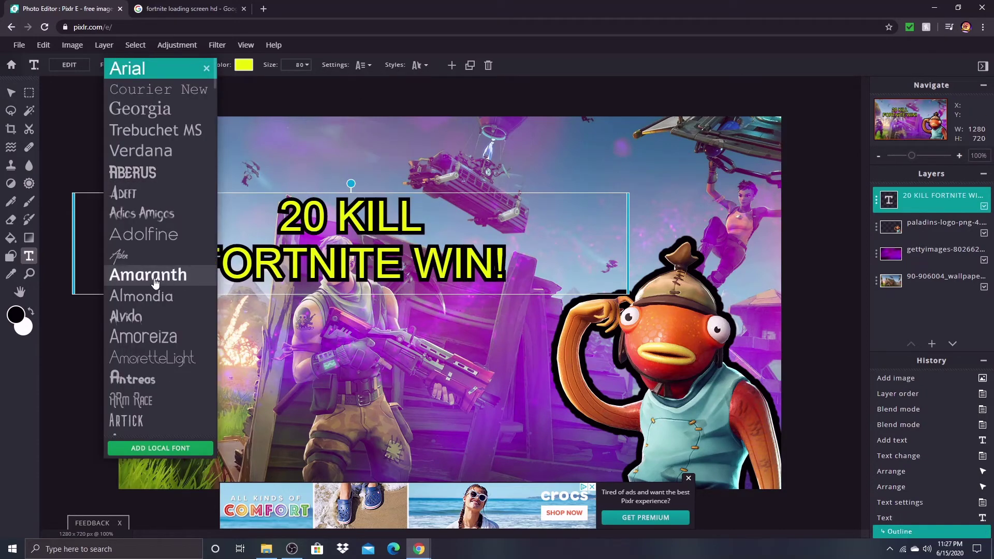
{"action": "left_click", "coordinate": [129, 316]}
{"action": "scroll", "coordinate": [135, 310], "scroll_direction": "down", "scroll_amount": 3}
{"action": "scroll", "coordinate": [147, 268], "scroll_direction": "down", "scroll_amount": 6}
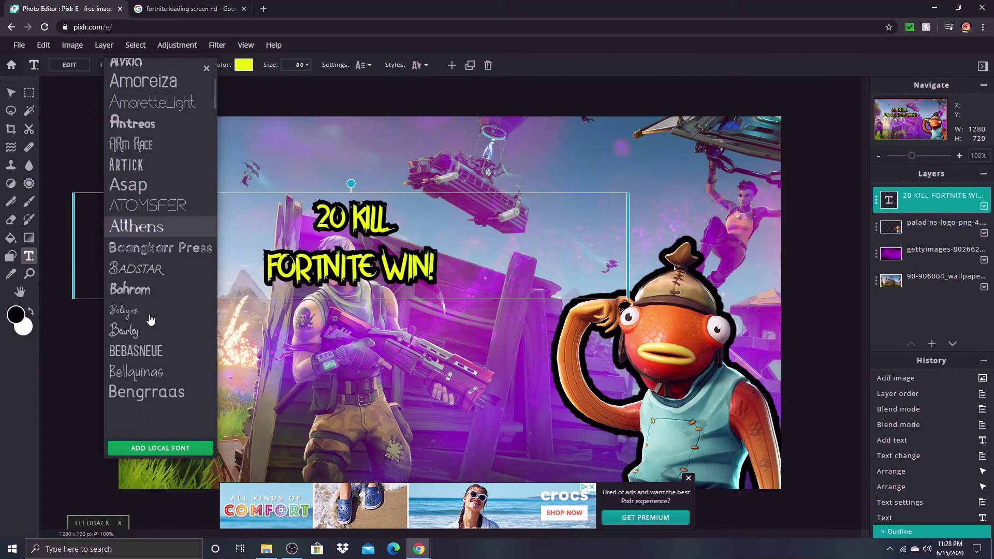
{"action": "scroll", "coordinate": [150, 259], "scroll_direction": "down", "scroll_amount": 10}
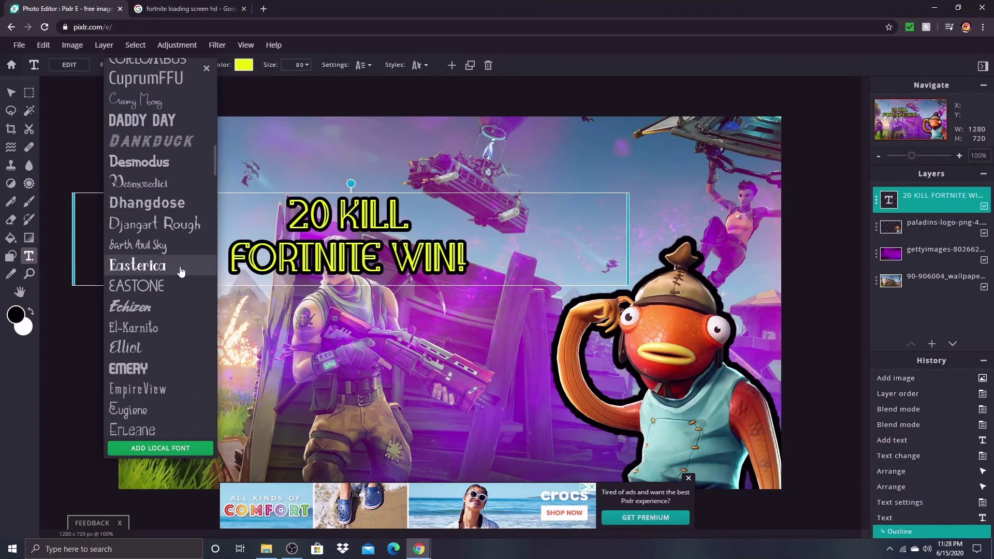
{"action": "scroll", "coordinate": [166, 315], "scroll_direction": "down", "scroll_amount": 5}
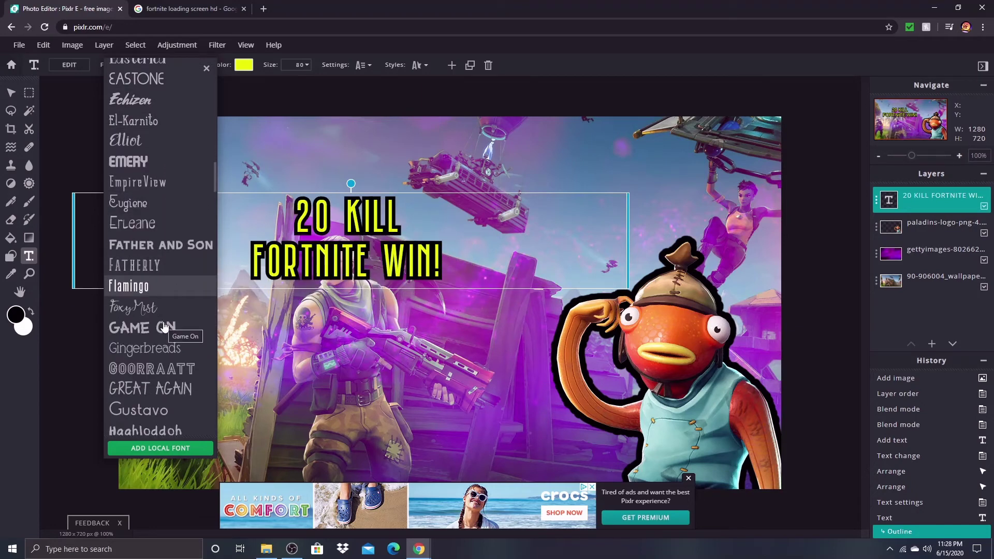
{"action": "scroll", "coordinate": [167, 327], "scroll_direction": "down", "scroll_amount": 5}
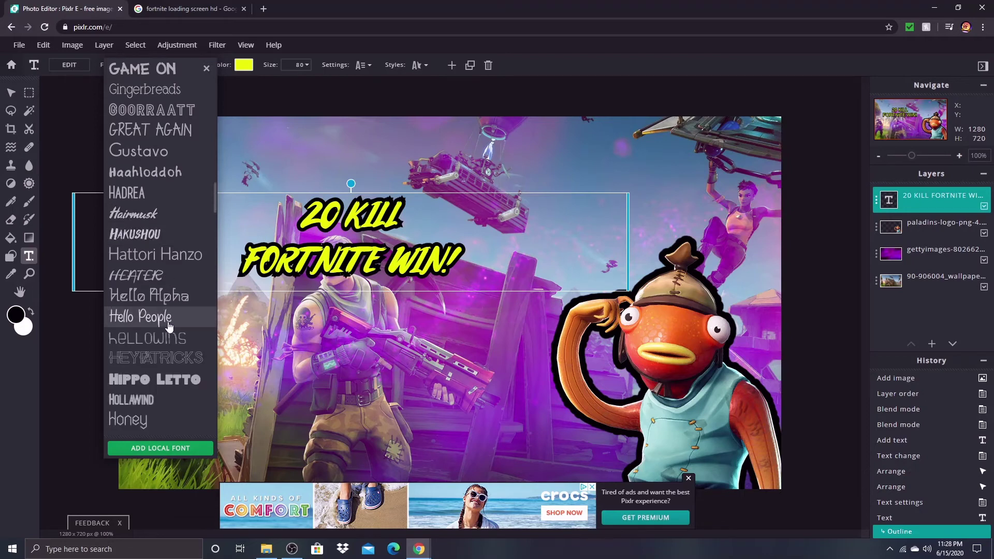
{"action": "scroll", "coordinate": [176, 290], "scroll_direction": "up", "scroll_amount": 9}
{"action": "scroll", "coordinate": [186, 265], "scroll_direction": "up", "scroll_amount": 6}
{"action": "scroll", "coordinate": [193, 261], "scroll_direction": "down", "scroll_amount": 3}
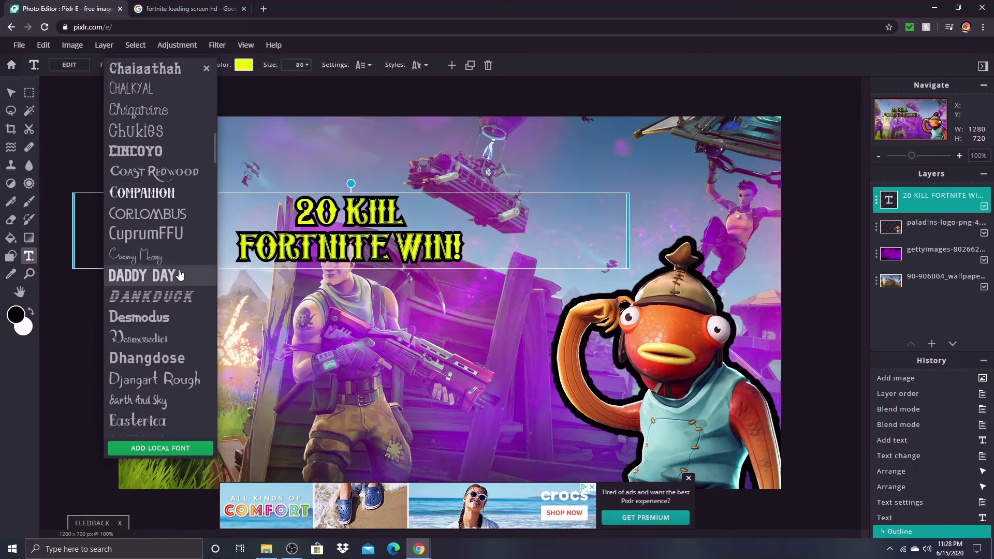
{"action": "left_click", "coordinate": [177, 277]}
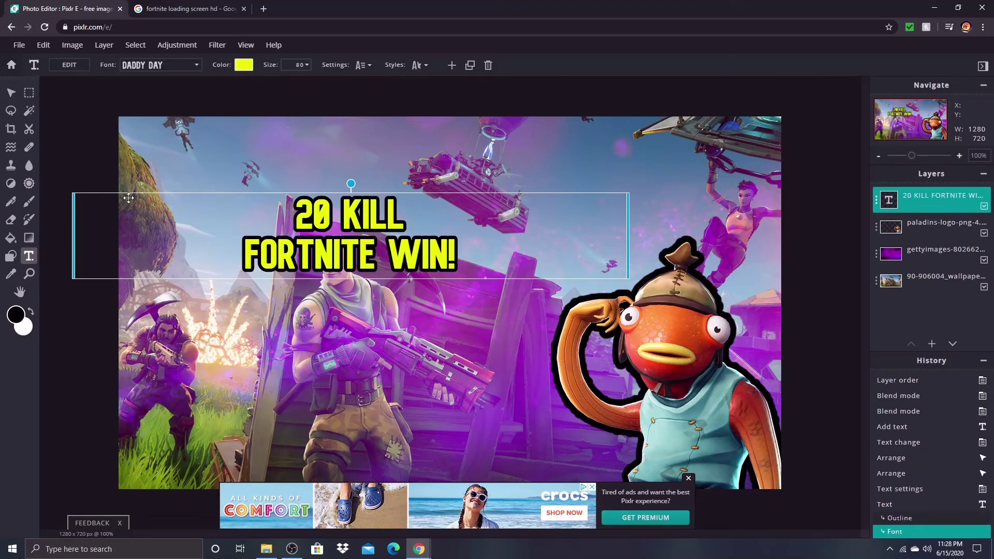
- Enlarge the title text to size 125, move it to the upper-left part of the canvas and close the ad banner
{"action": "left_click_drag", "start_coordinate": [356, 232], "coordinate": [306, 236]}
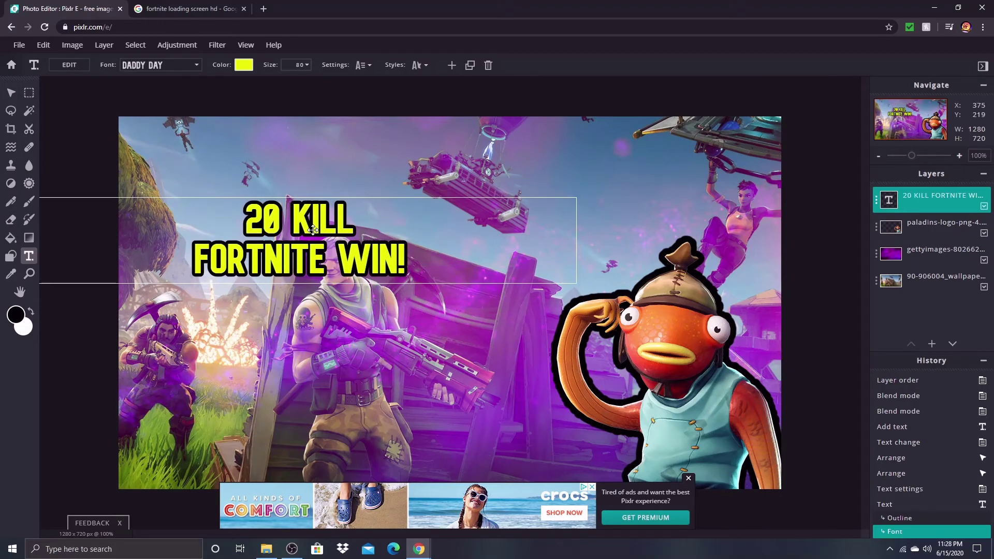
{"action": "left_click", "coordinate": [305, 66]}
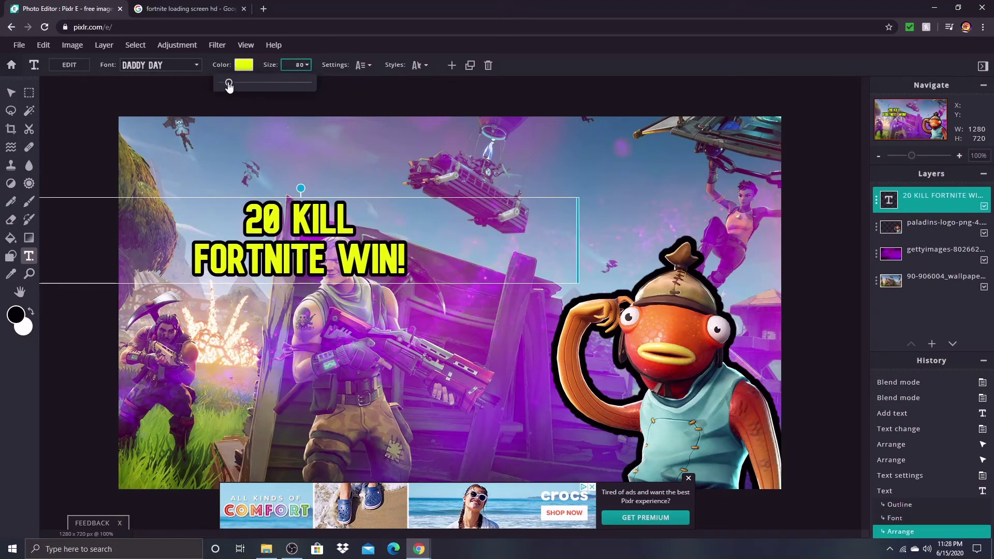
{"action": "left_click_drag", "start_coordinate": [229, 85], "coordinate": [231, 97]}
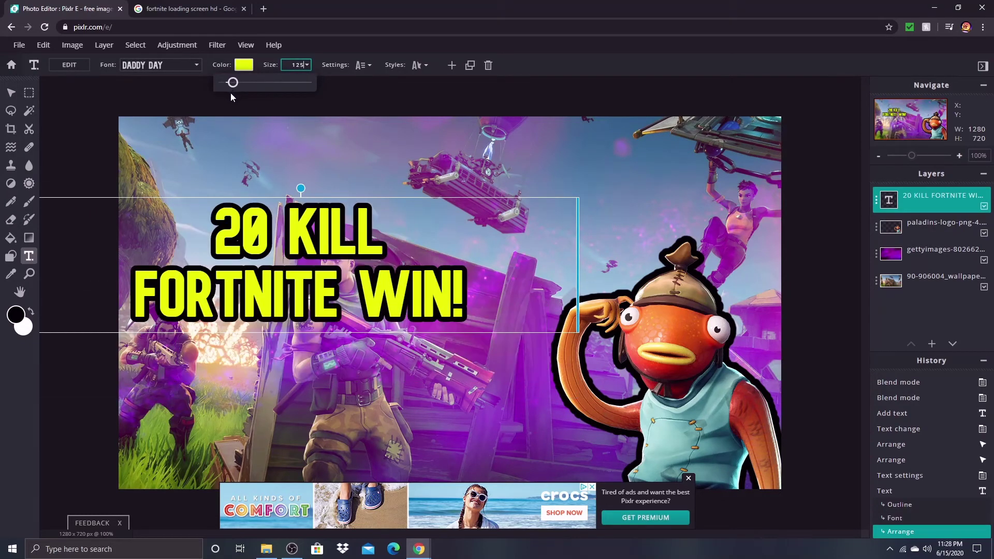
{"action": "left_click_drag", "start_coordinate": [323, 232], "coordinate": [386, 179]}
{"action": "left_click", "coordinate": [70, 108]}
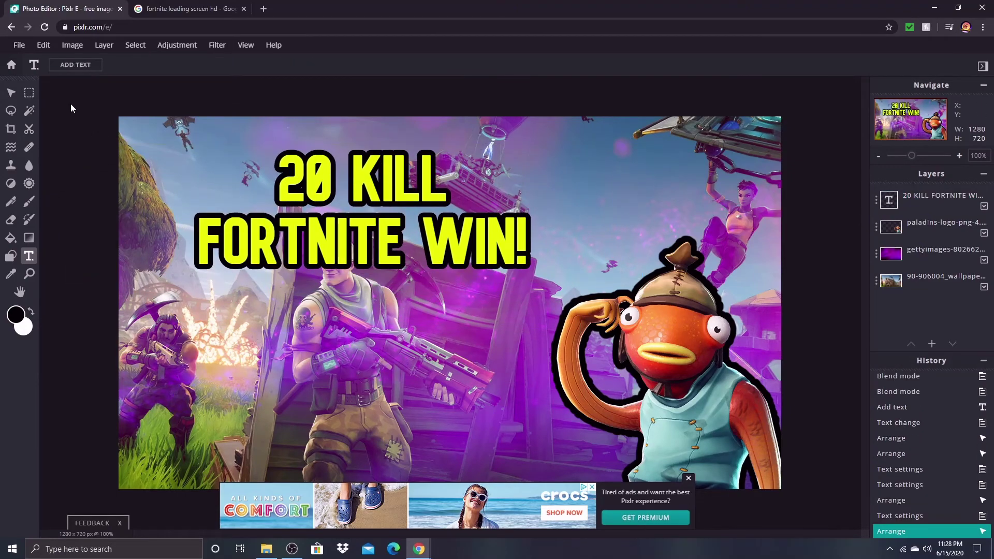
{"action": "left_click", "coordinate": [688, 479]}
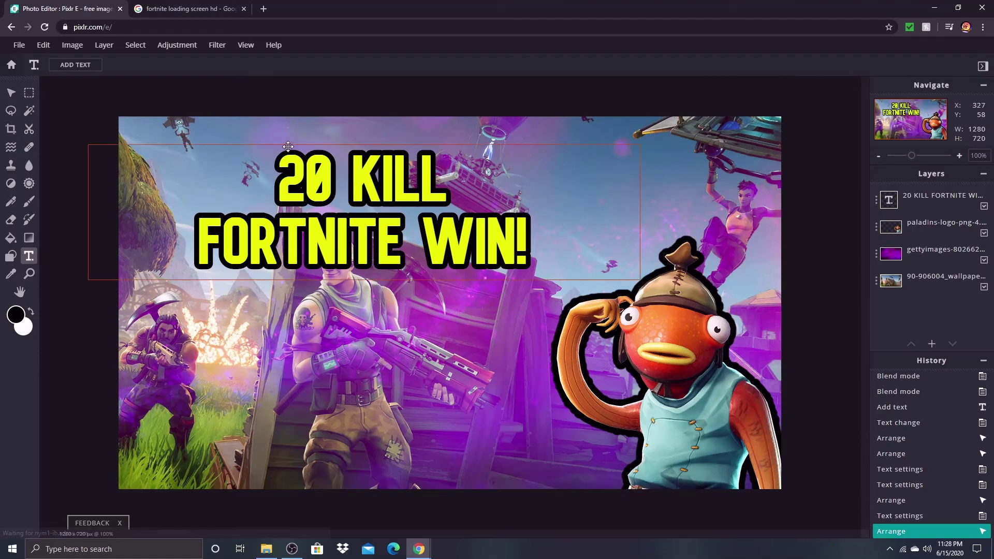
- Switch to the Google Images browser tab, search for "red arrow png" and open the FreeIconsPNG red arrow pointing down-left
{"action": "left_click", "coordinate": [207, 9]}
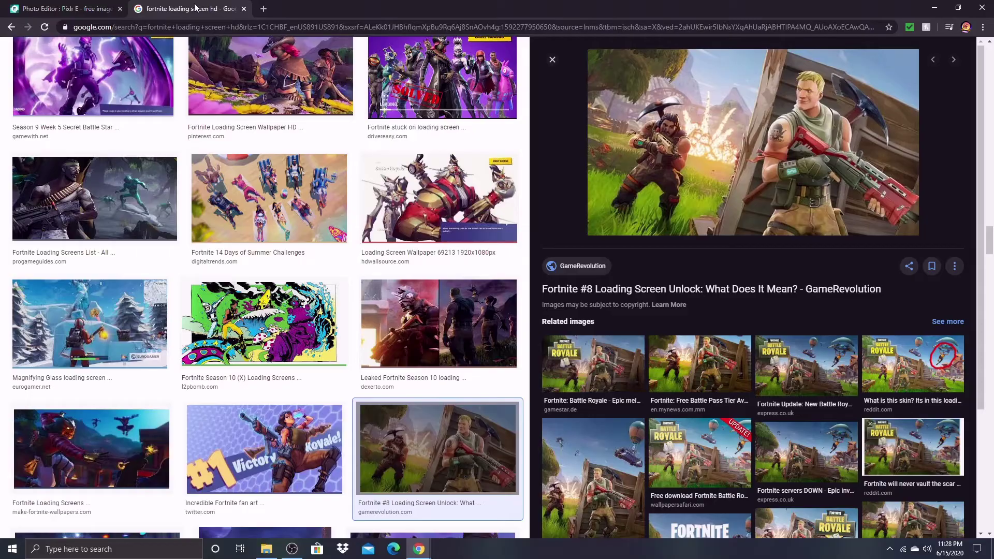
{"action": "scroll", "coordinate": [259, 75], "scroll_direction": "down", "scroll_amount": 10}
{"action": "scroll", "coordinate": [259, 76], "scroll_direction": "up", "scroll_amount": 7}
{"action": "scroll", "coordinate": [259, 75], "scroll_direction": "down", "scroll_amount": 20}
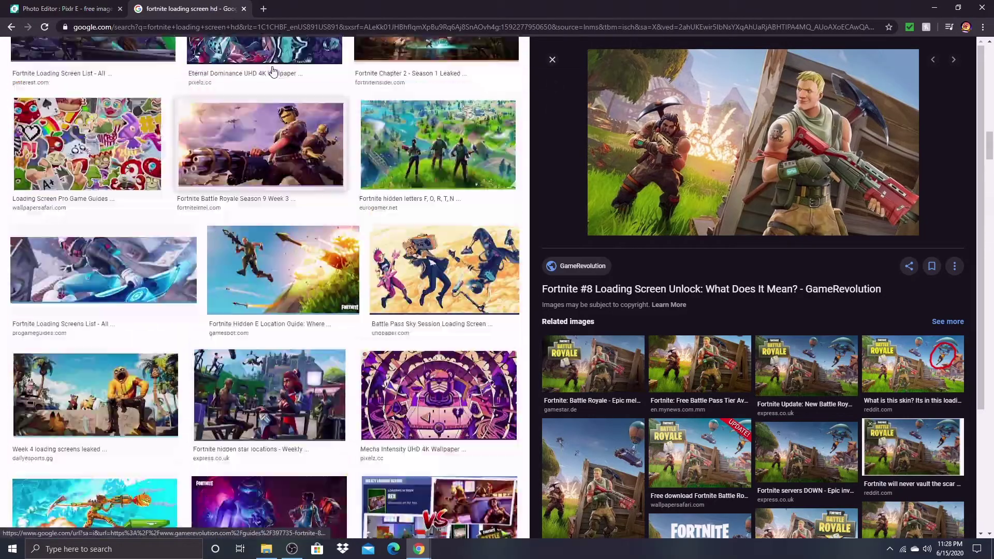
{"action": "scroll", "coordinate": [274, 68], "scroll_direction": "up", "scroll_amount": 5}
{"action": "scroll", "coordinate": [274, 68], "scroll_direction": "up", "scroll_amount": 20}
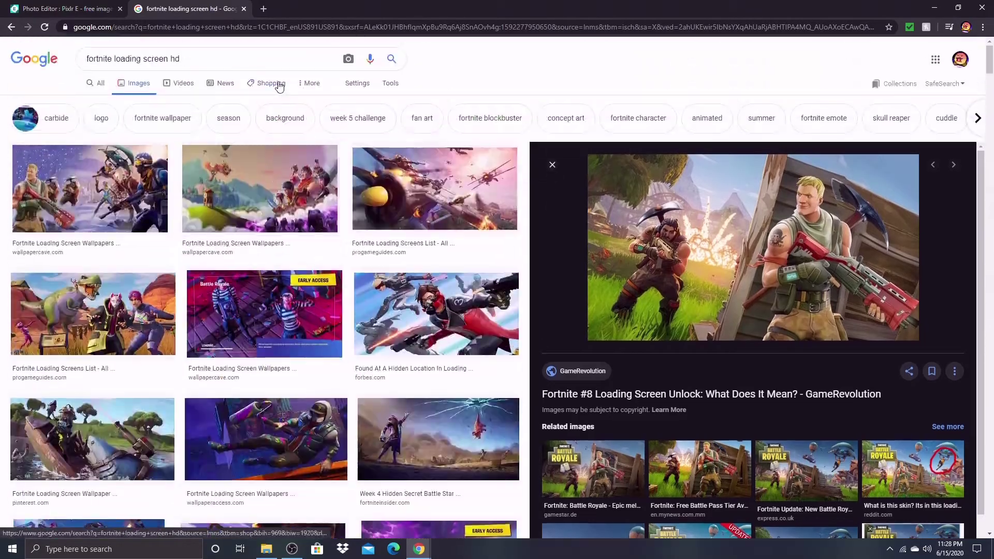
{"action": "key", "text": "/"}
{"action": "key", "text": "BackSpace"}
{"action": "type", "text": "c"}
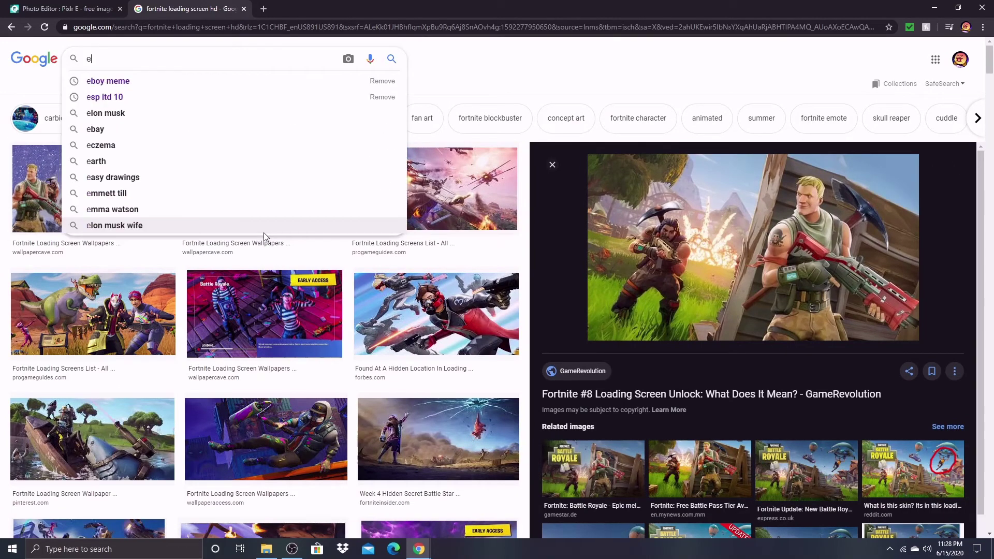
{"action": "key", "text": "BackSpace"}
{"action": "type", "text": "red"}
{"action": "key", "text": "Down"}
{"action": "key", "text": "Return"}
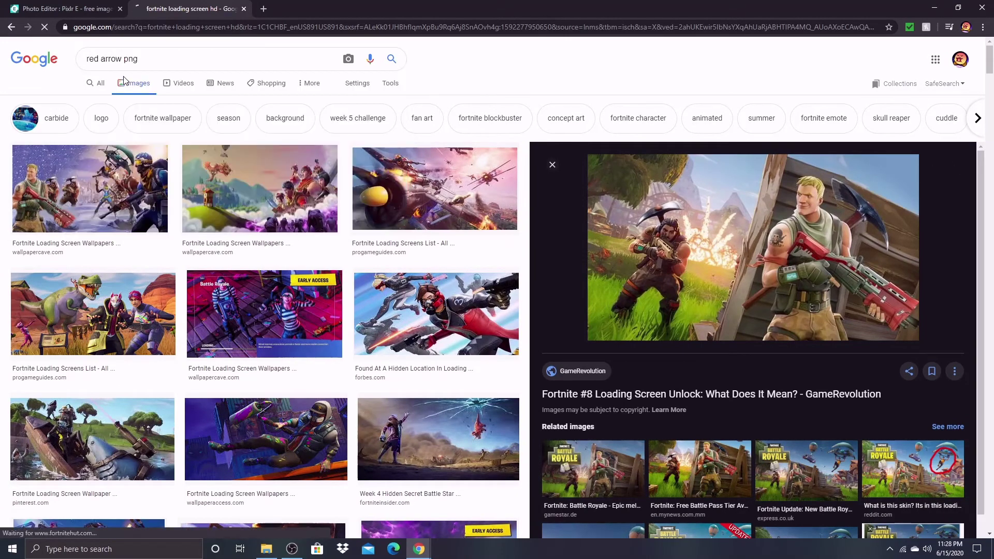
{"action": "scroll", "coordinate": [754, 305], "scroll_direction": "down", "scroll_amount": 4}
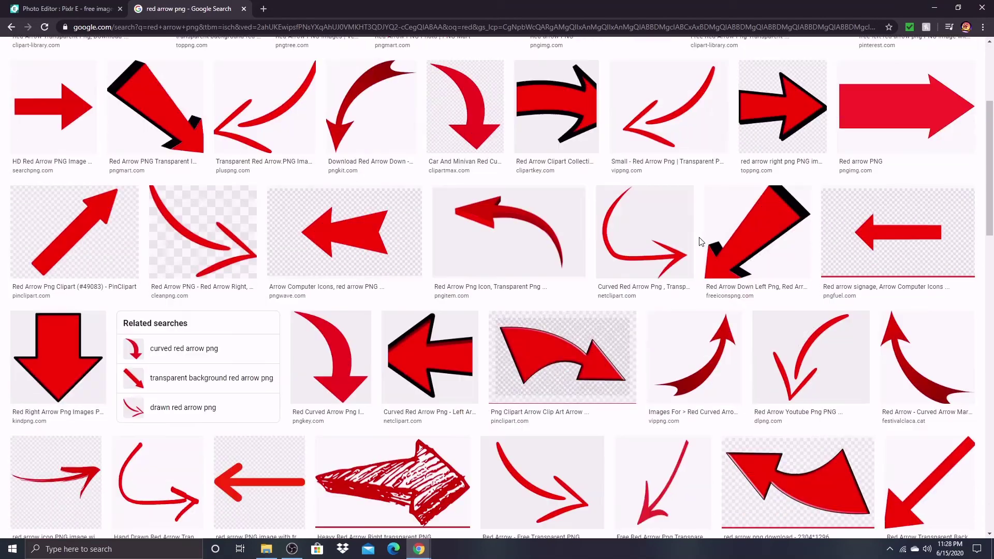
{"action": "left_click", "coordinate": [753, 233]}
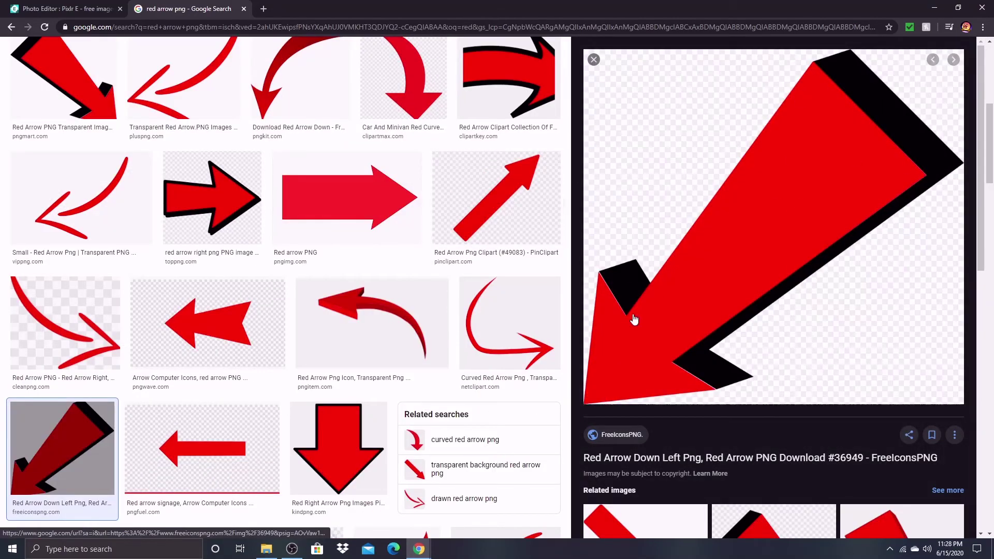
- Switch back to the Pixlr E tab and add the red arrow image "thumnail" from the vid folder as a new layer
{"action": "left_click", "coordinate": [4, 3]}
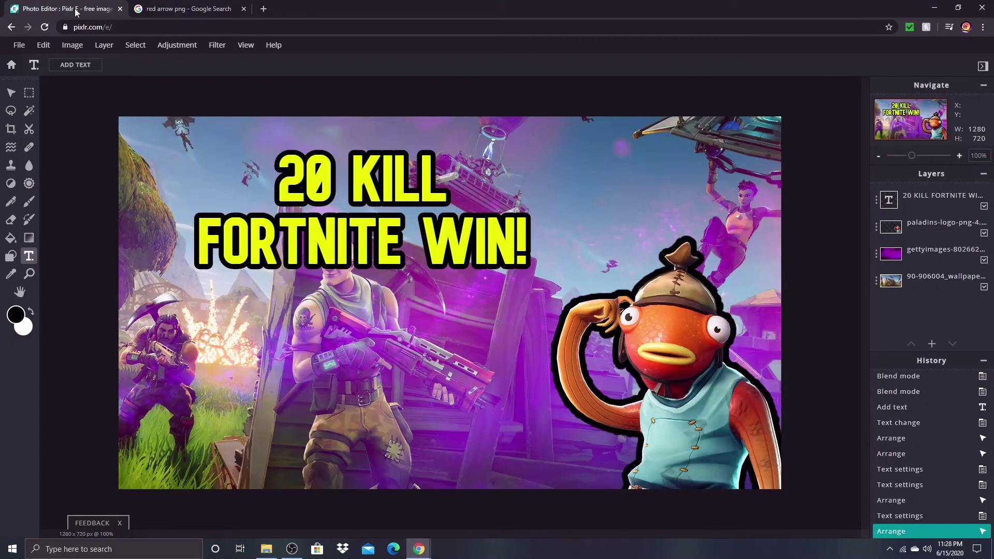
{"action": "left_click", "coordinate": [11, 45]}
{"action": "left_click", "coordinate": [71, 326]}
{"action": "left_click", "coordinate": [517, 319]}
{"action": "left_click", "coordinate": [932, 344]}
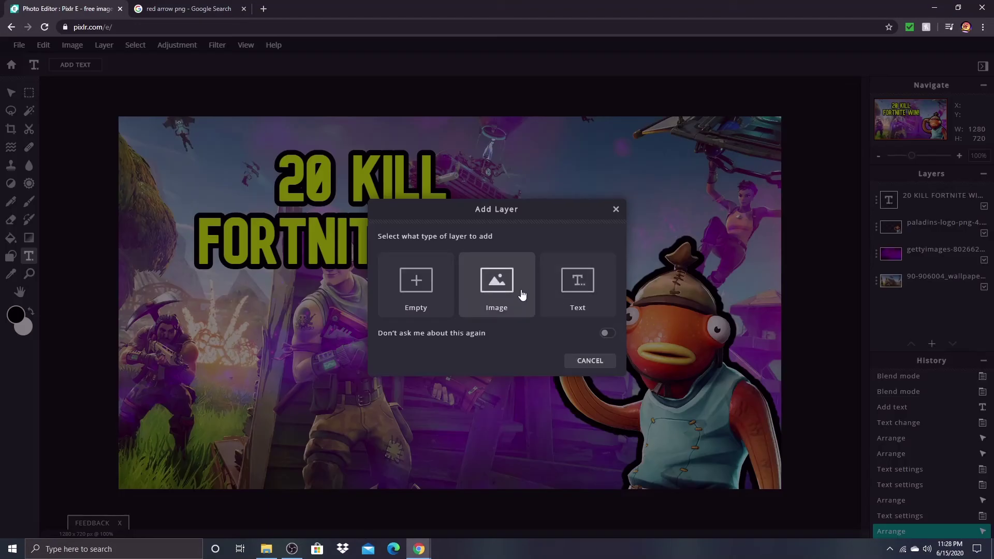
{"action": "left_click", "coordinate": [497, 280]}
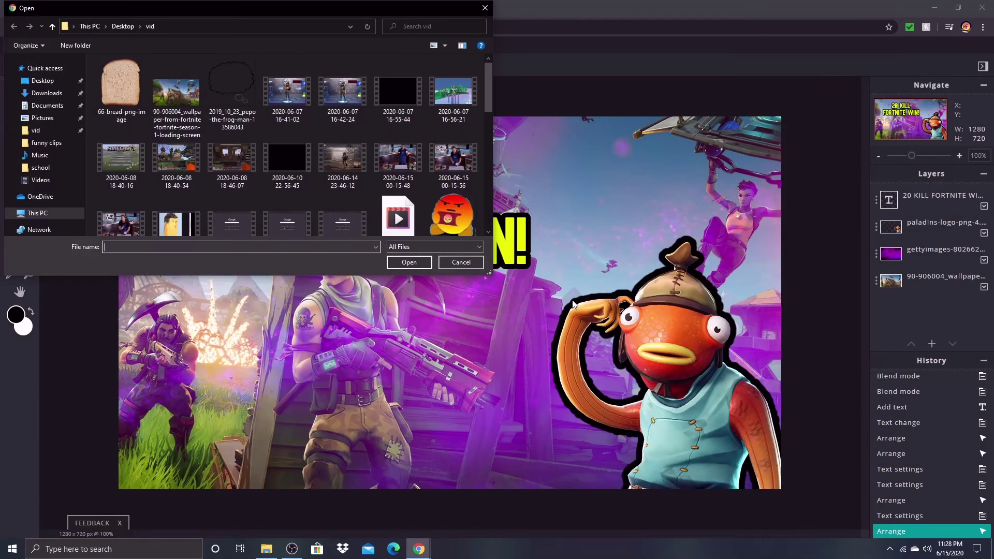
{"action": "scroll", "coordinate": [155, 141], "scroll_direction": "down", "scroll_amount": 10}
{"action": "left_click", "coordinate": [287, 192]}
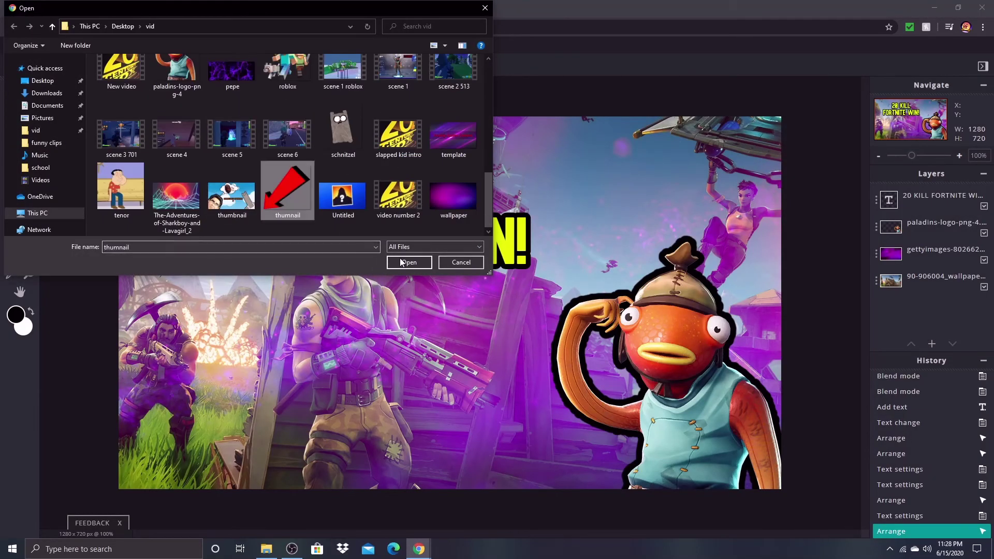
{"action": "left_click", "coordinate": [409, 263]}
- Shrink the red arrow to about 306 x 286 px, tilt it slightly clockwise and place it beside the title's end, pointing at "WIN!"
{"action": "left_click_drag", "start_coordinate": [206, 89], "coordinate": [526, 465]}
{"action": "left_click_drag", "start_coordinate": [621, 490], "coordinate": [561, 219]}
{"action": "left_click_drag", "start_coordinate": [464, 194], "coordinate": [508, 217]}
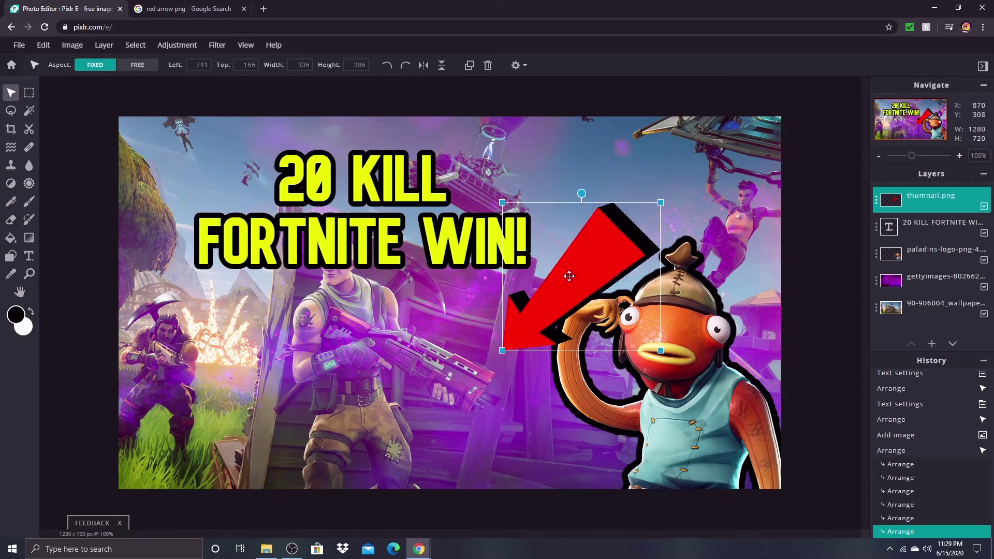
{"action": "left_click_drag", "start_coordinate": [566, 275], "coordinate": [568, 218]}
{"action": "left_click_drag", "start_coordinate": [582, 145], "coordinate": [595, 148]}
{"action": "left_click_drag", "start_coordinate": [575, 259], "coordinate": [618, 219]}
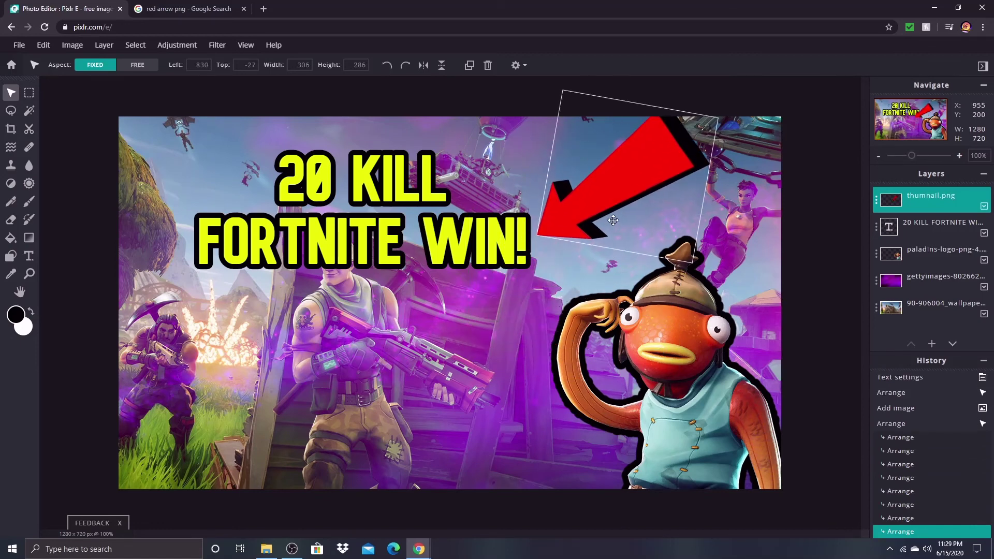
{"action": "left_click", "coordinate": [834, 197]}
{"action": "left_click", "coordinate": [654, 174]}
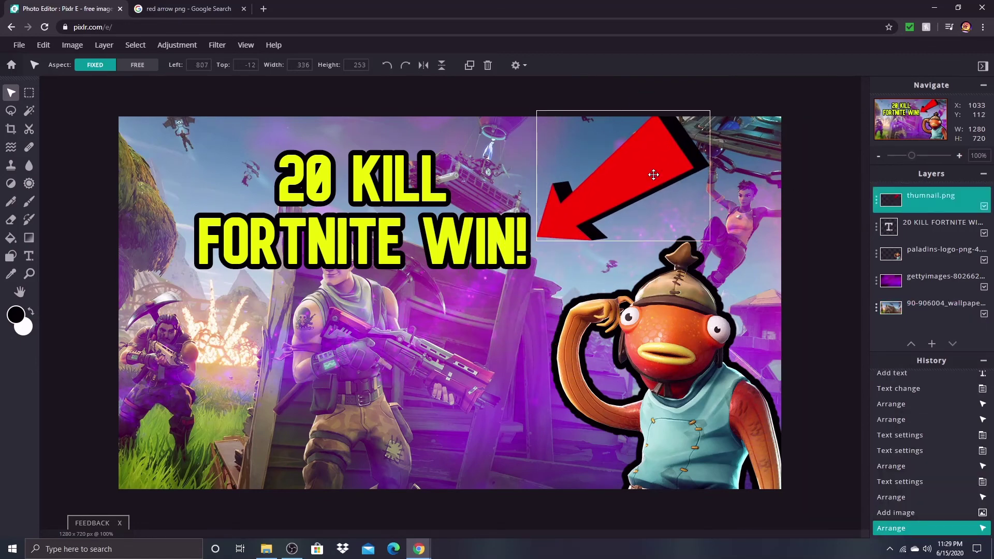
- Add a black stroke of size 26 at 100% opacity around the red arrow
{"action": "left_click", "coordinate": [43, 45]}
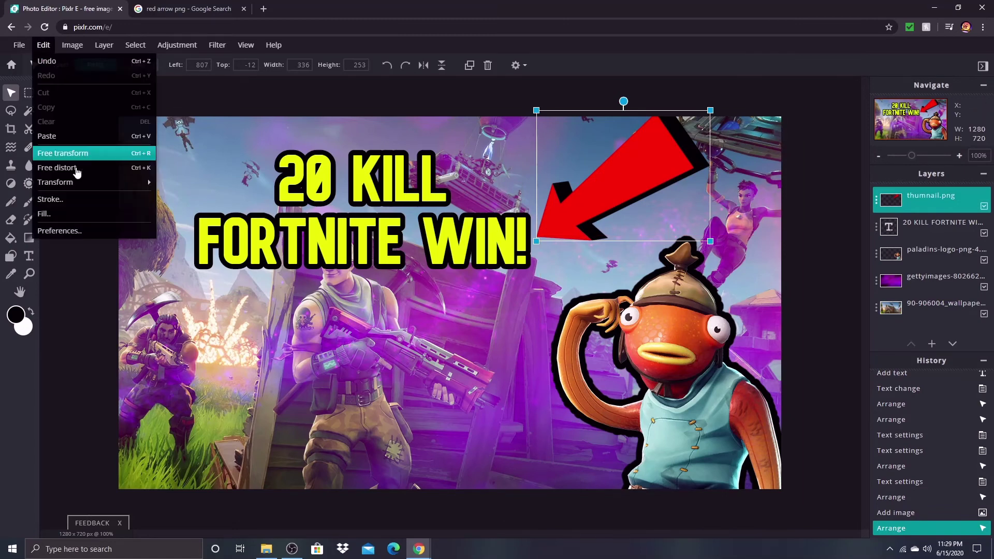
{"action": "left_click", "coordinate": [72, 197]}
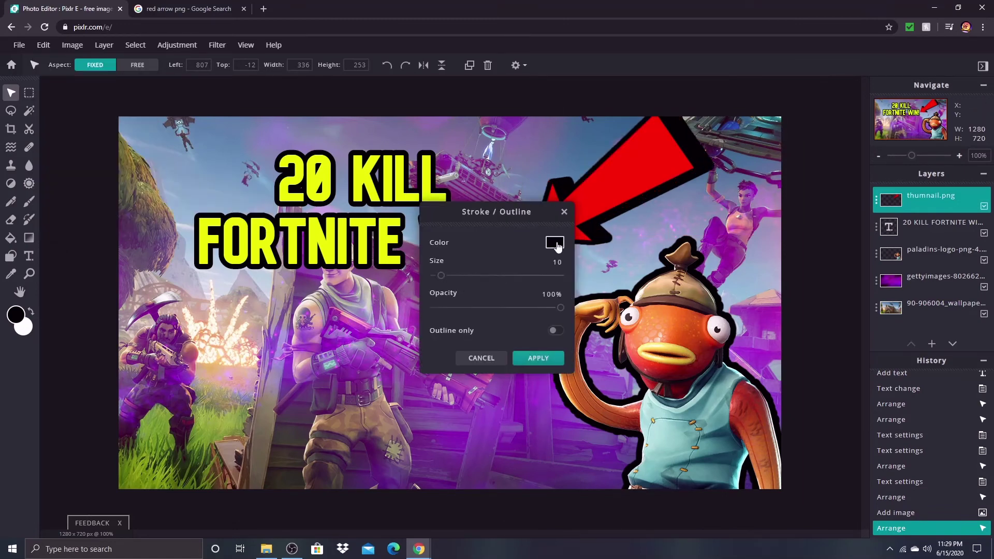
{"action": "left_click", "coordinate": [555, 244]}
{"action": "left_click", "coordinate": [606, 372]}
{"action": "left_click_drag", "start_coordinate": [442, 281], "coordinate": [454, 278]}
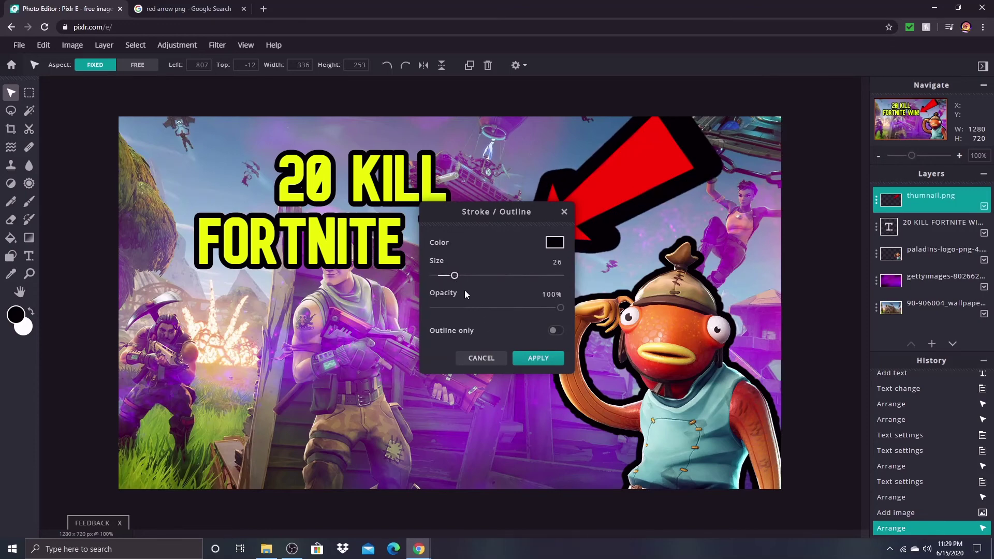
{"action": "left_click", "coordinate": [539, 358]}
{"action": "left_click", "coordinate": [95, 284]}
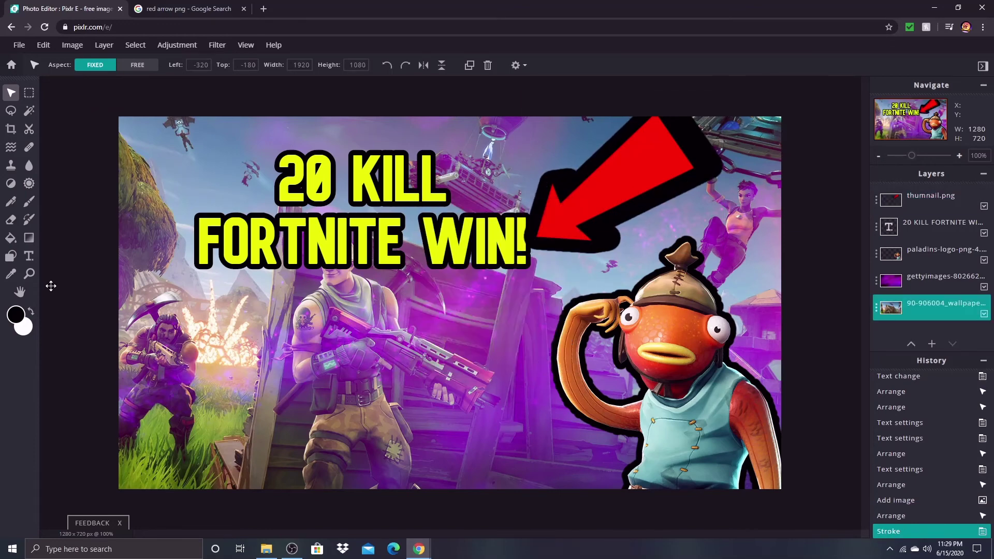
- Add the "thumnail" arrow image from the vid folder a second time as a new image layer
{"action": "left_click", "coordinate": [932, 344]}
{"action": "left_click", "coordinate": [495, 300]}
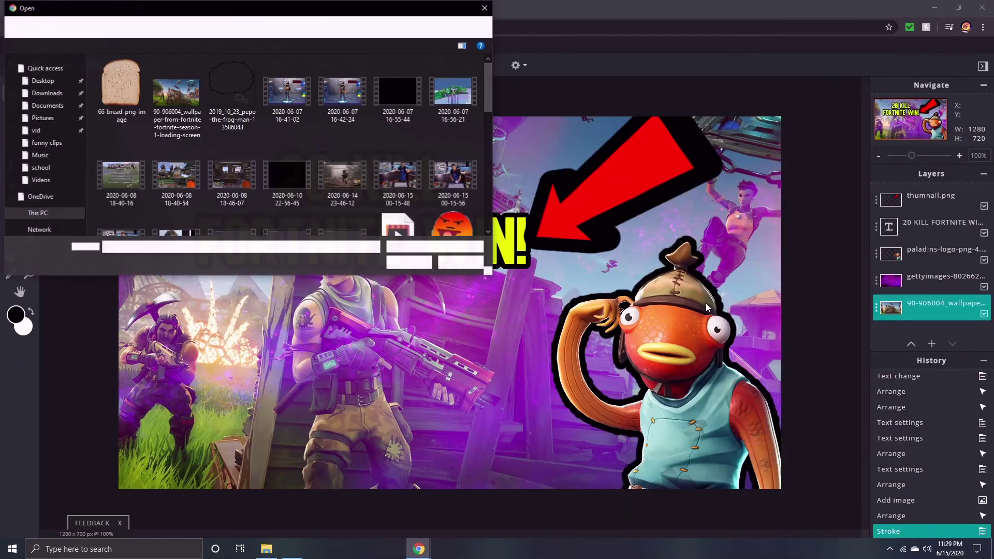
{"action": "scroll", "coordinate": [324, 200], "scroll_direction": "down", "scroll_amount": 10}
{"action": "left_click", "coordinate": [288, 192]}
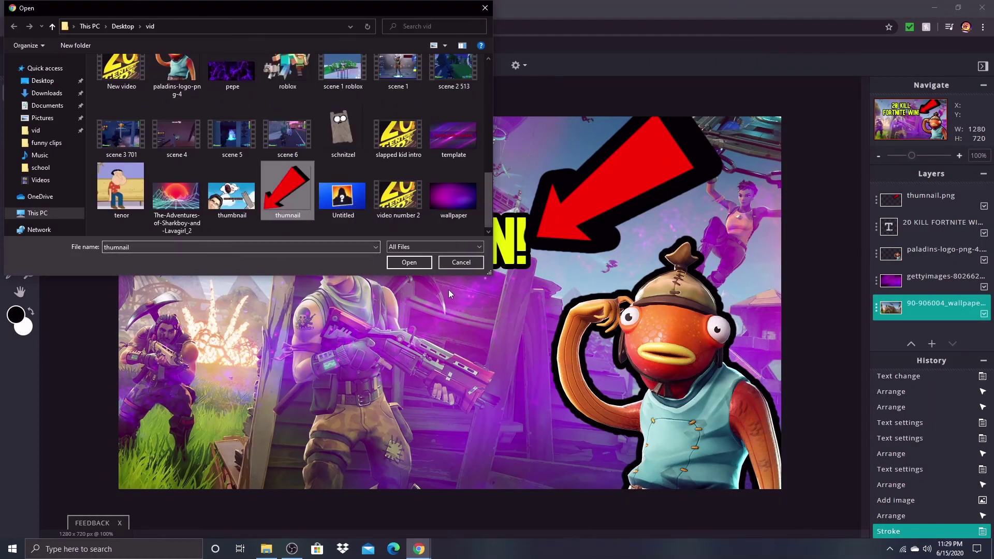
{"action": "left_click", "coordinate": [409, 263]}
- Shrink the second arrow to about 337 x 314 px, rotate it to point up at the title and place it in the canvas's lower-left area
{"action": "left_click_drag", "start_coordinate": [388, 337], "coordinate": [362, 445]}
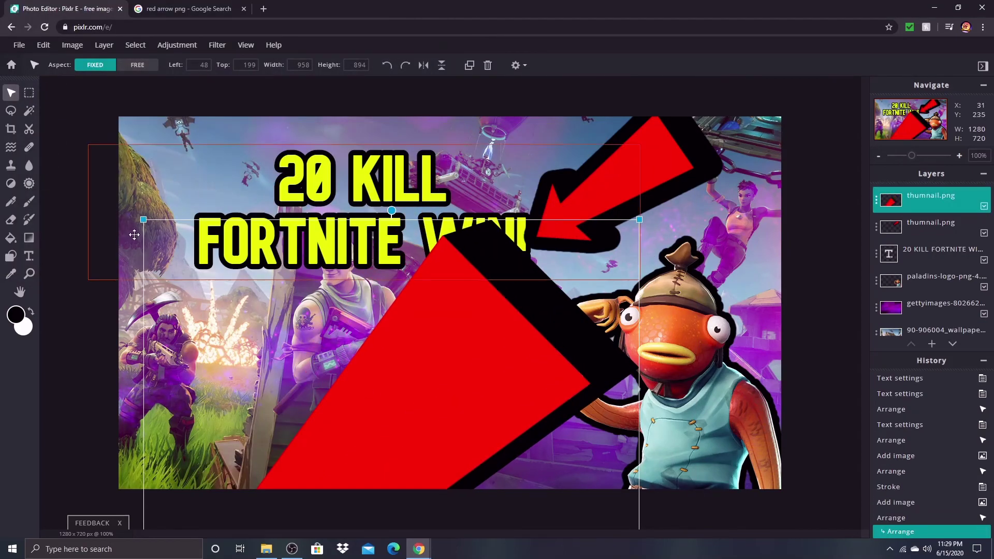
{"action": "left_click_drag", "start_coordinate": [144, 219], "coordinate": [306, 409]}
{"action": "left_click_drag", "start_coordinate": [440, 492], "coordinate": [243, 300]}
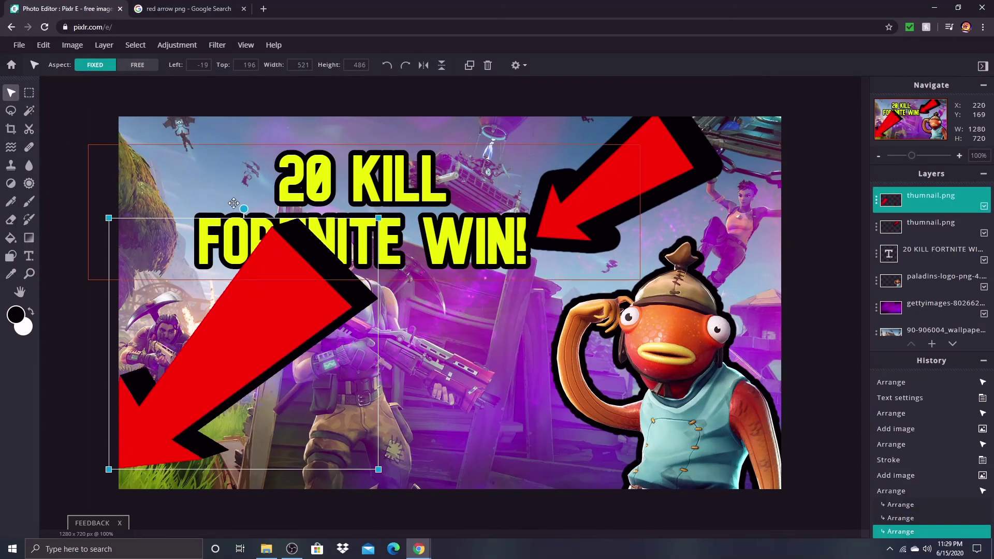
{"action": "left_click_drag", "start_coordinate": [243, 210], "coordinate": [270, 422]}
{"action": "left_click_drag", "start_coordinate": [100, 329], "coordinate": [212, 397]}
{"action": "left_click_drag", "start_coordinate": [290, 396], "coordinate": [240, 345]}
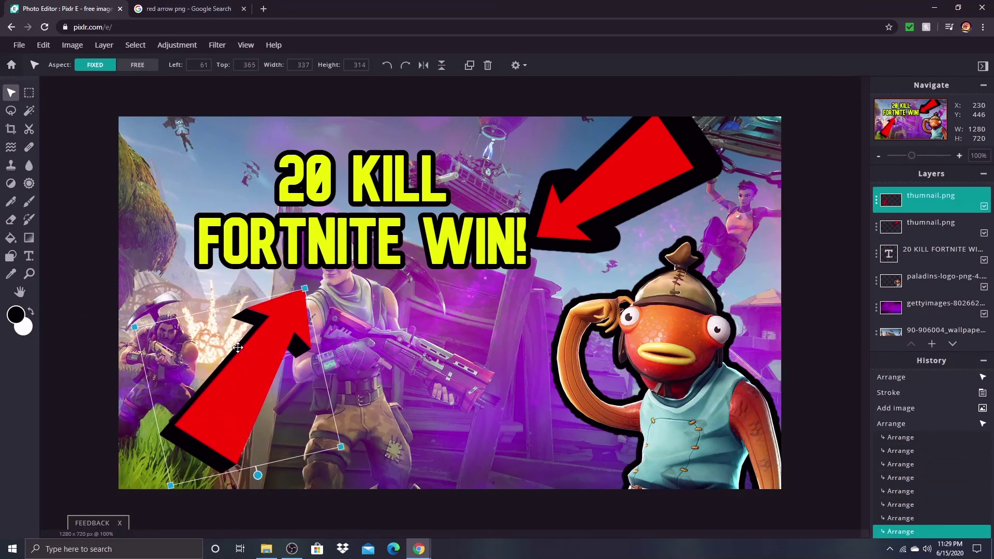
- Add a black stroke of size 26 at 100% opacity around the lower-left arrow
{"action": "left_click", "coordinate": [43, 45]}
{"action": "left_click", "coordinate": [65, 201]}
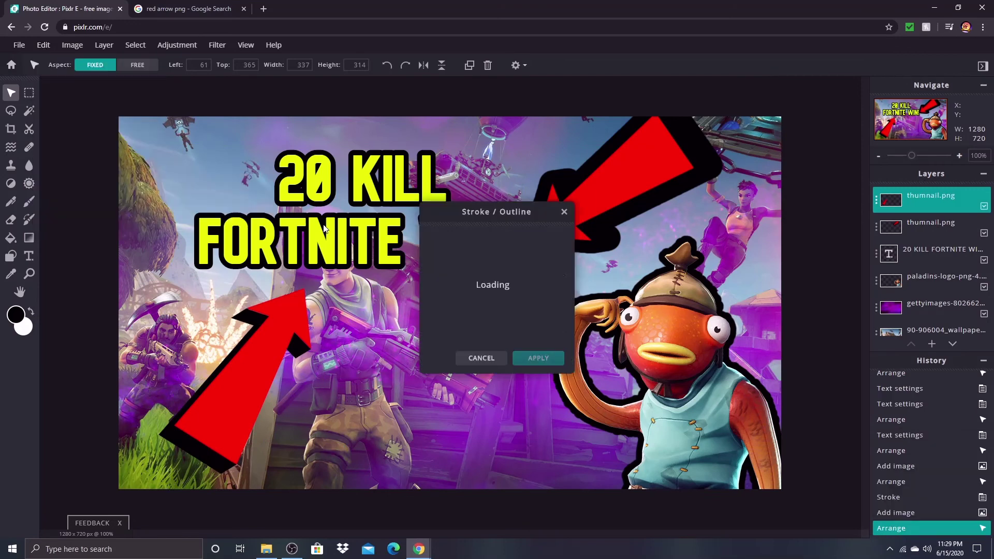
{"action": "left_click_drag", "start_coordinate": [444, 276], "coordinate": [459, 278]}
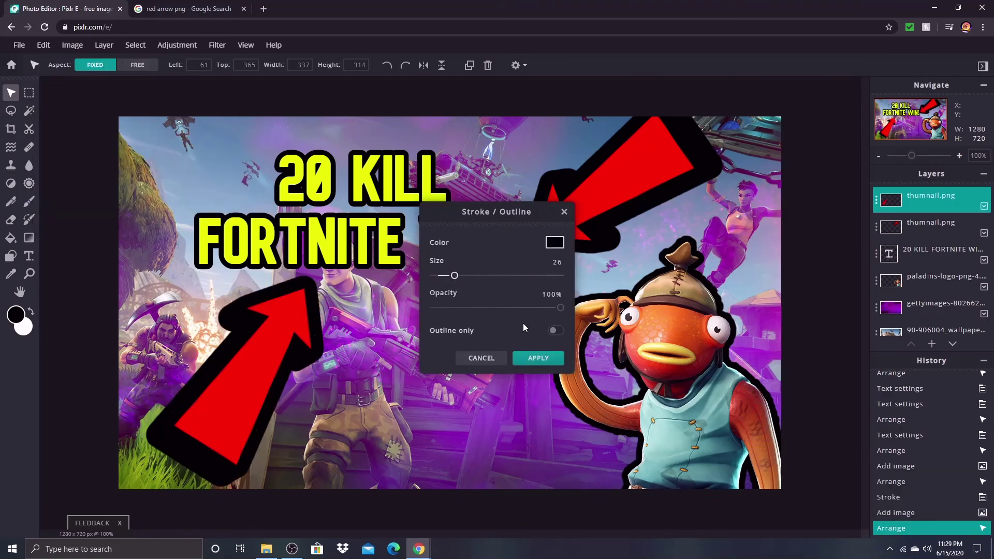
{"action": "left_click", "coordinate": [547, 358]}
- Move the upper arrow slightly to the right so its outline clears the title's exclamation mark
{"action": "left_click", "coordinate": [66, 237]}
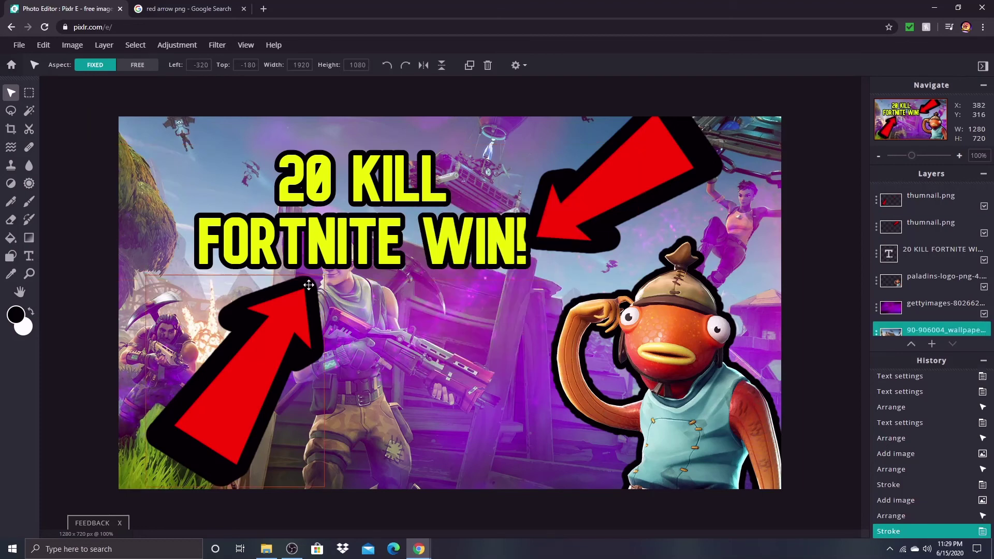
{"action": "left_click_drag", "start_coordinate": [630, 186], "coordinate": [640, 187]}
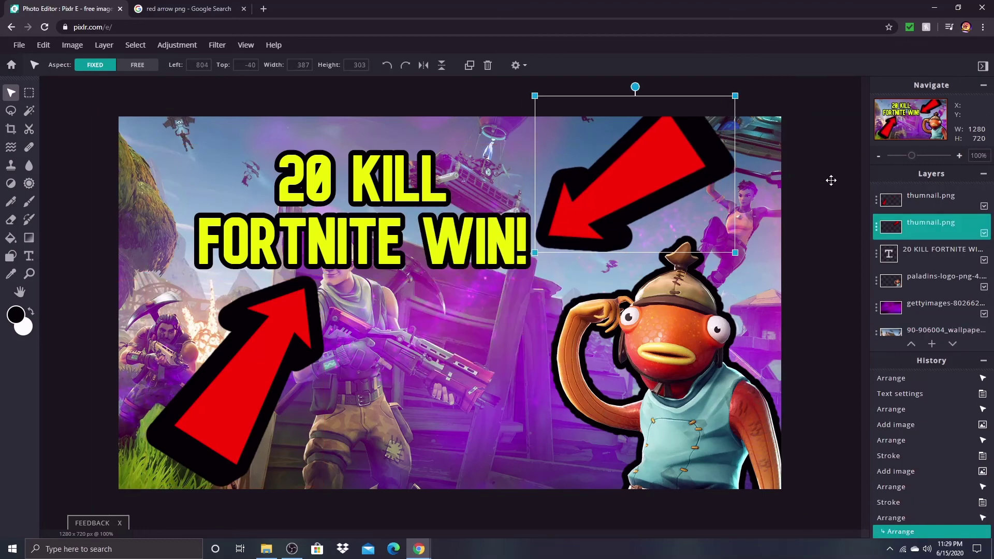
{"action": "left_click", "coordinate": [803, 170]}
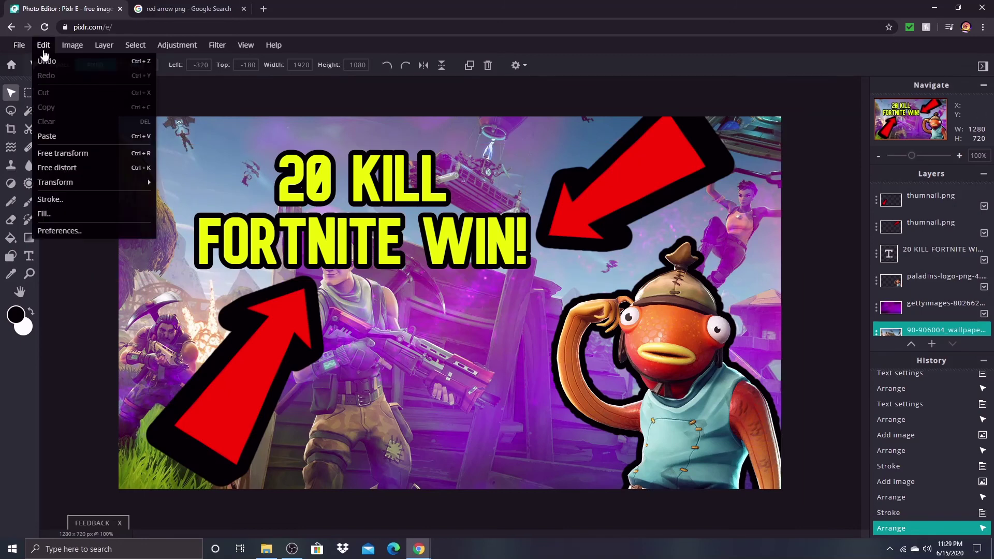
- Save the thumbnail as a high-quality JPG named "fortnite" and close the save dialog
{"action": "mouse_move", "coordinate": [15, 45]}
{"action": "left_click", "coordinate": [32, 137]}
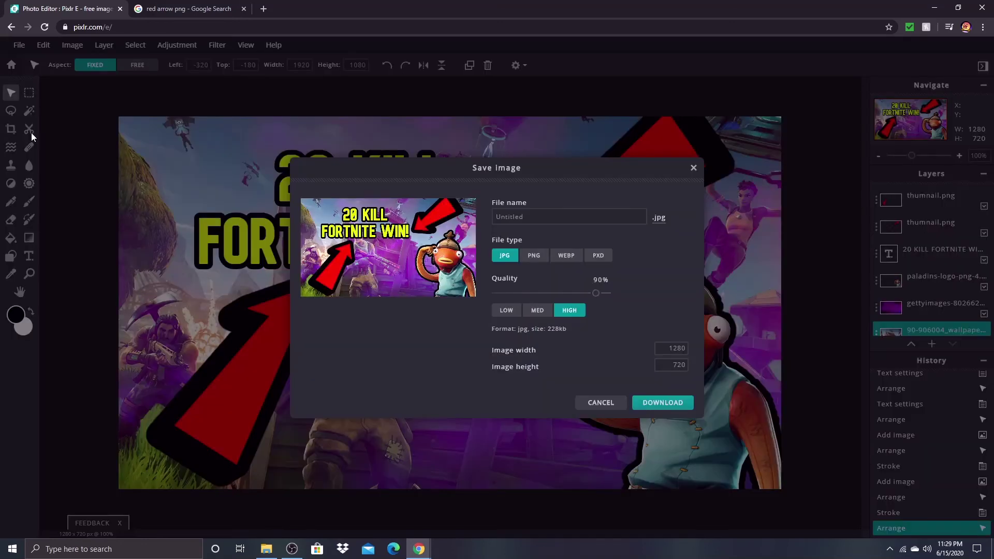
{"action": "left_click", "coordinate": [560, 216]}
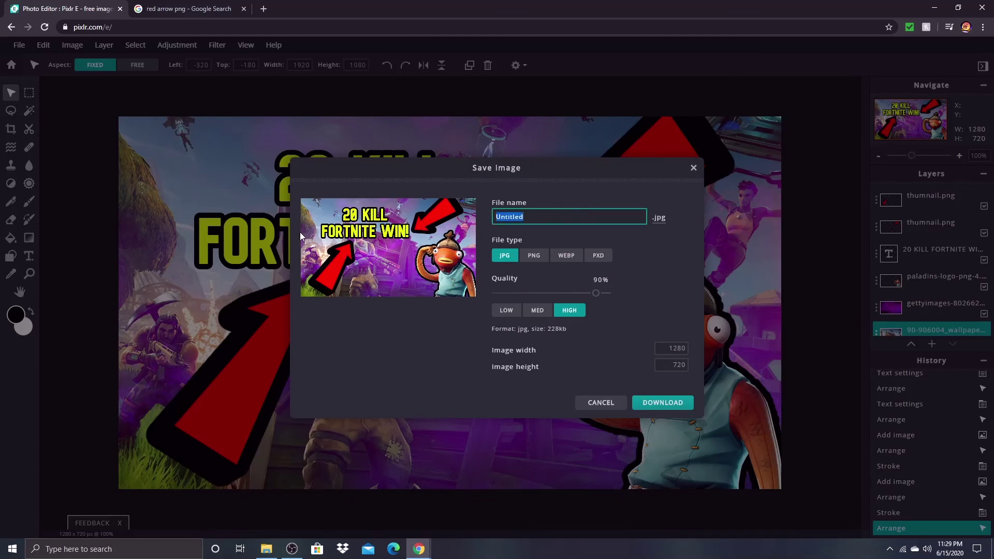
{"action": "type", "text": "fort"}
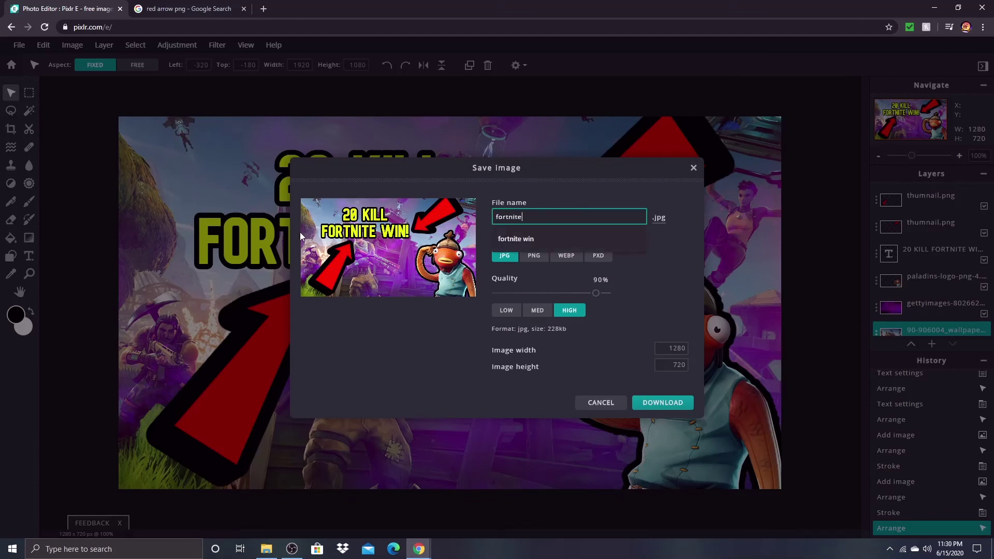
{"action": "left_click", "coordinate": [677, 406]}
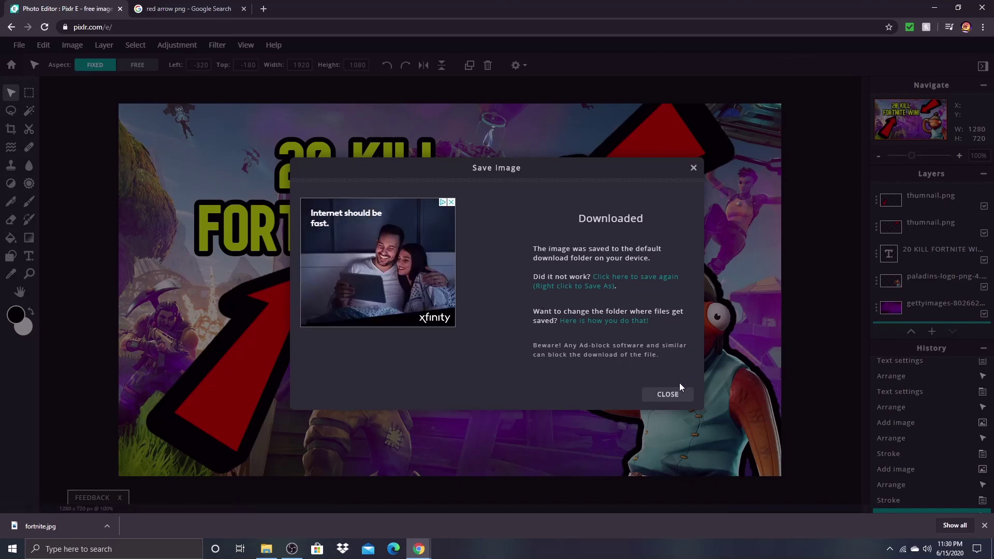
{"action": "left_click", "coordinate": [673, 395]}
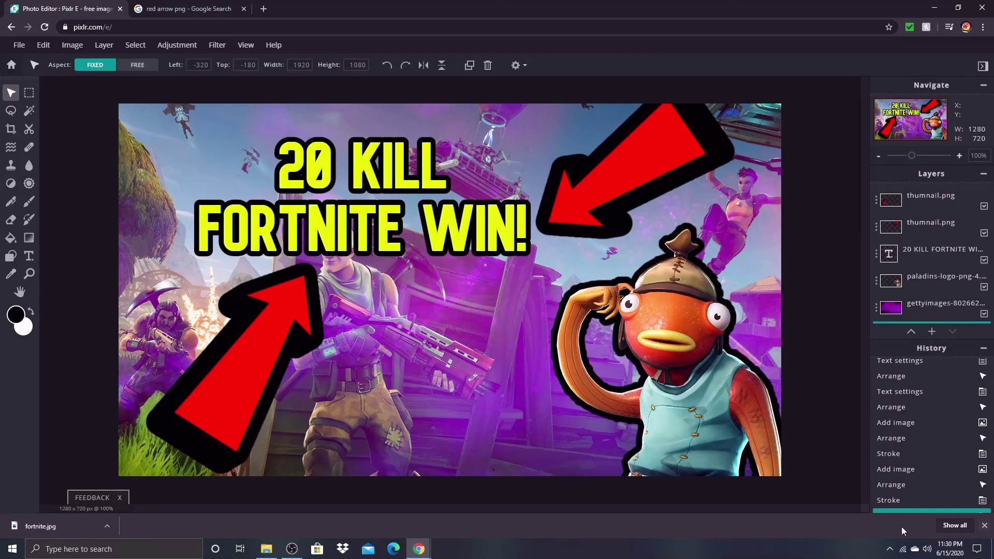
- Open fortnite.jpg from the Downloads folder in File Explorer to check the finished thumbnail, and close both windows
{"action": "left_click", "coordinate": [267, 549]}
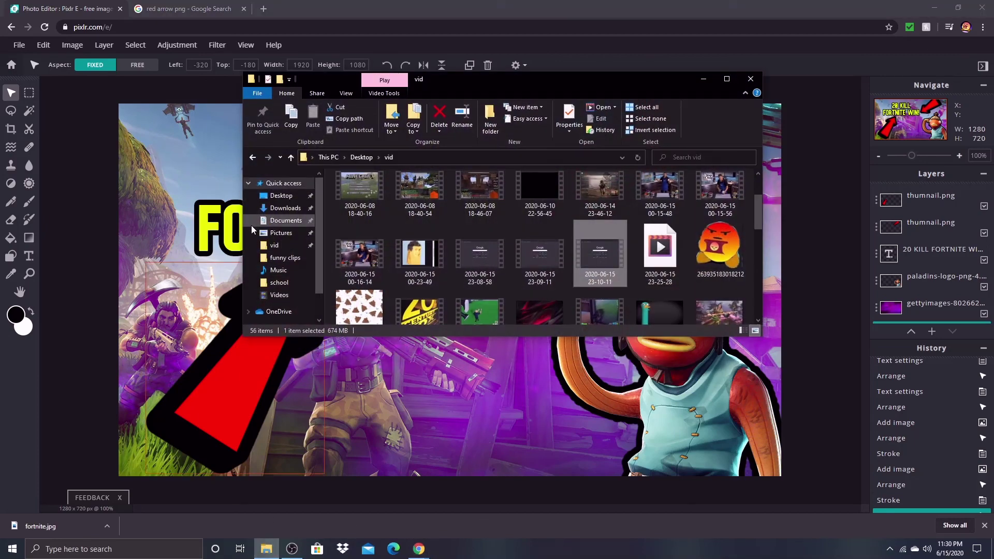
{"action": "left_click", "coordinate": [285, 208]}
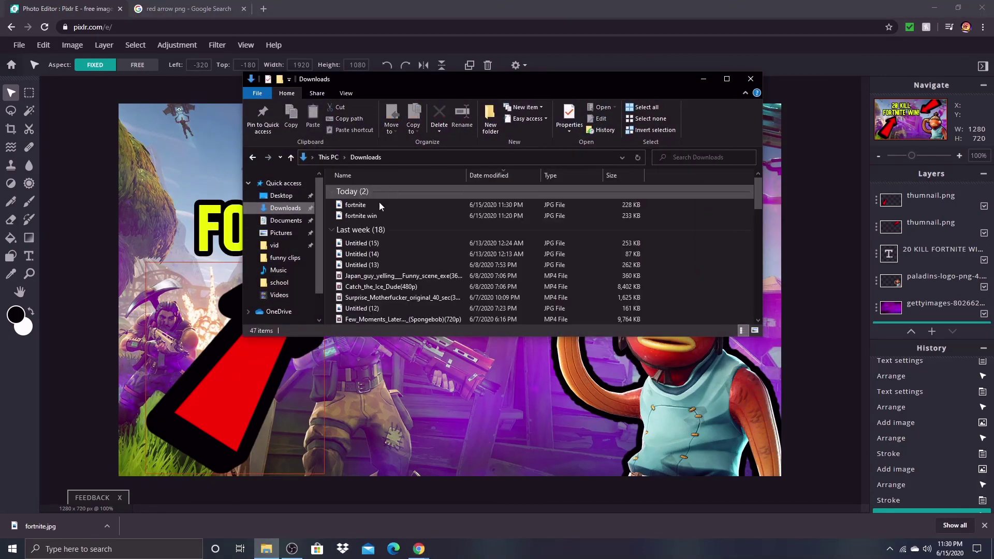
{"action": "left_click", "coordinate": [375, 206]}
{"action": "double_click", "coordinate": [375, 206]}
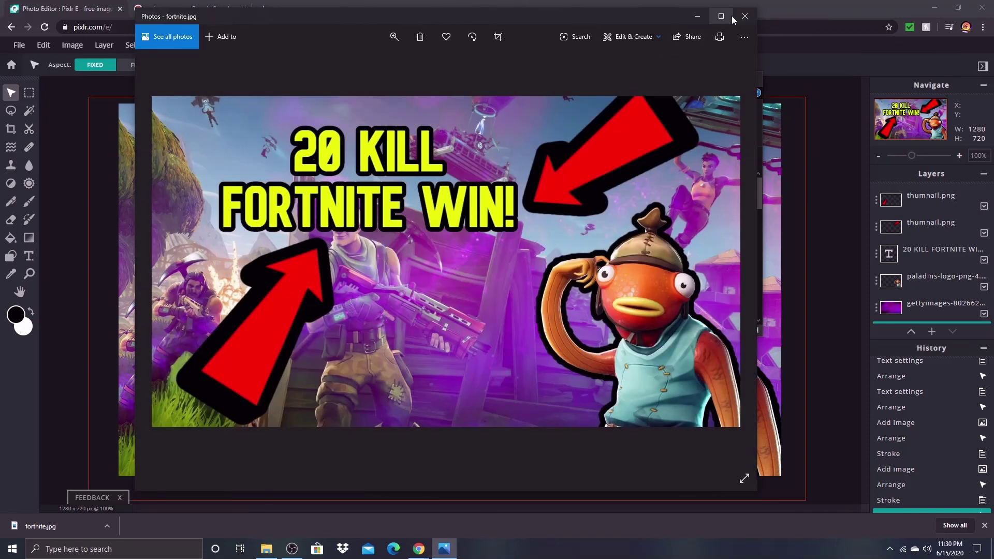
{"action": "left_click", "coordinate": [744, 18]}
{"action": "left_click", "coordinate": [750, 75]}
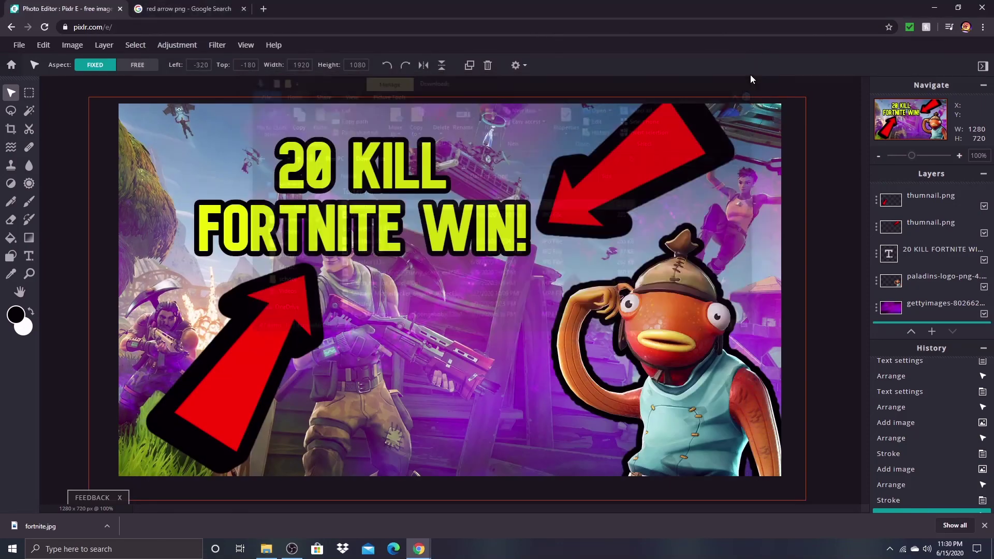